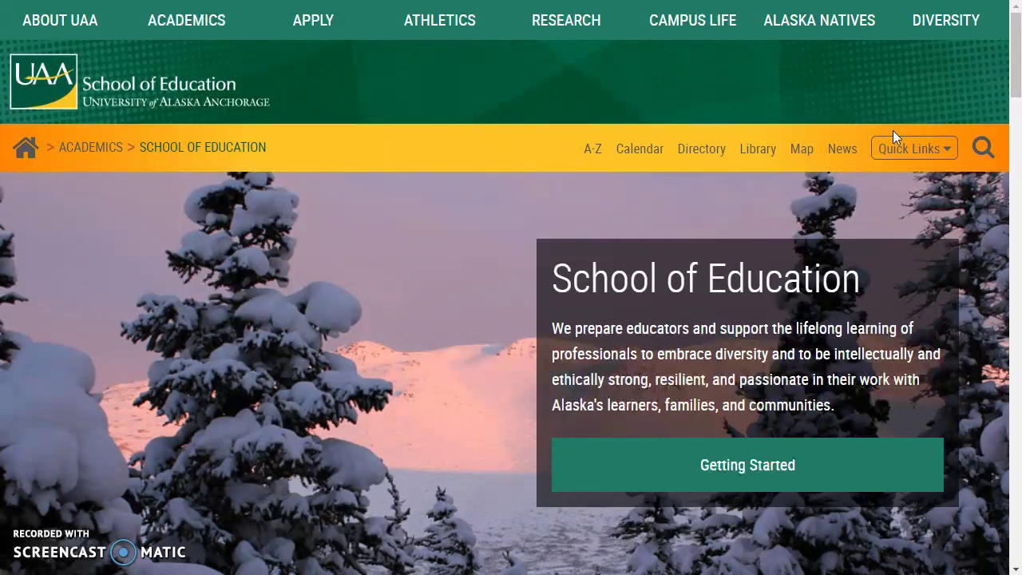
Step: Expand the Quick Links dropdown in the orange bar of the UAA School of Education site
click(906, 156)
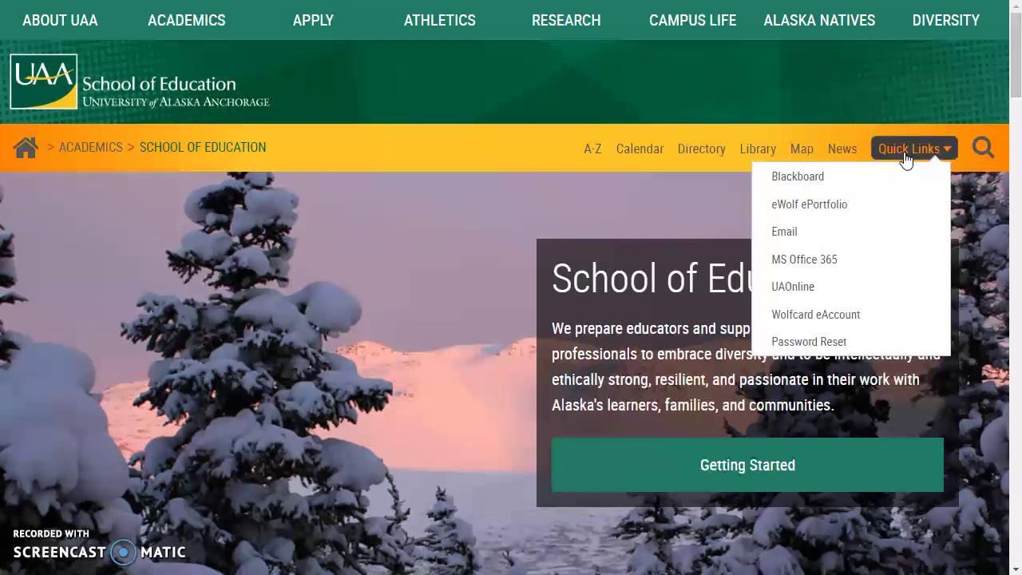
Step: Go to eWolf ePortfolio from Quick Links and log in with the autofilled UA account
click(783, 209)
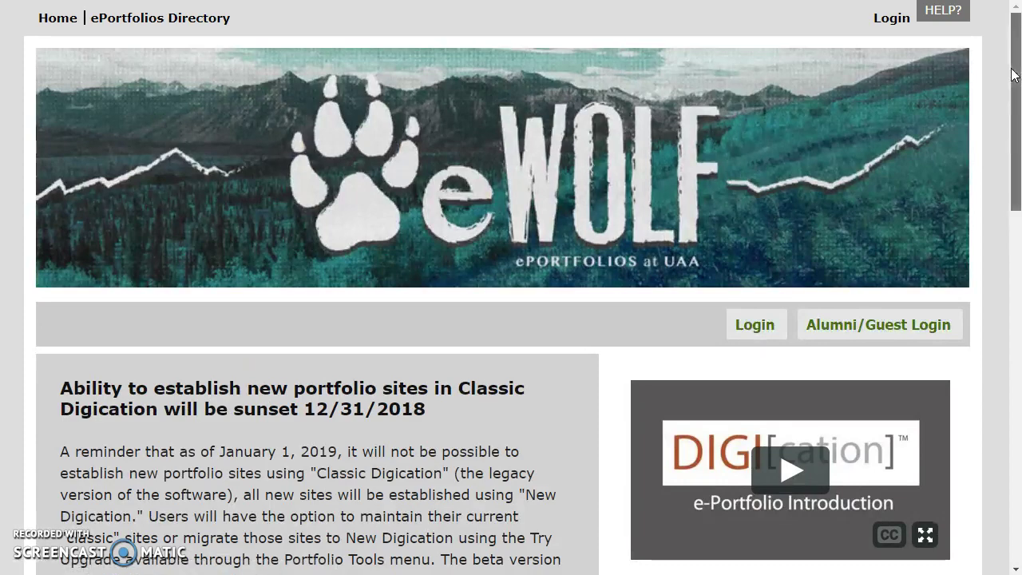
scroll(999, 227, down, 5)
scroll(998, 226, down, 1)
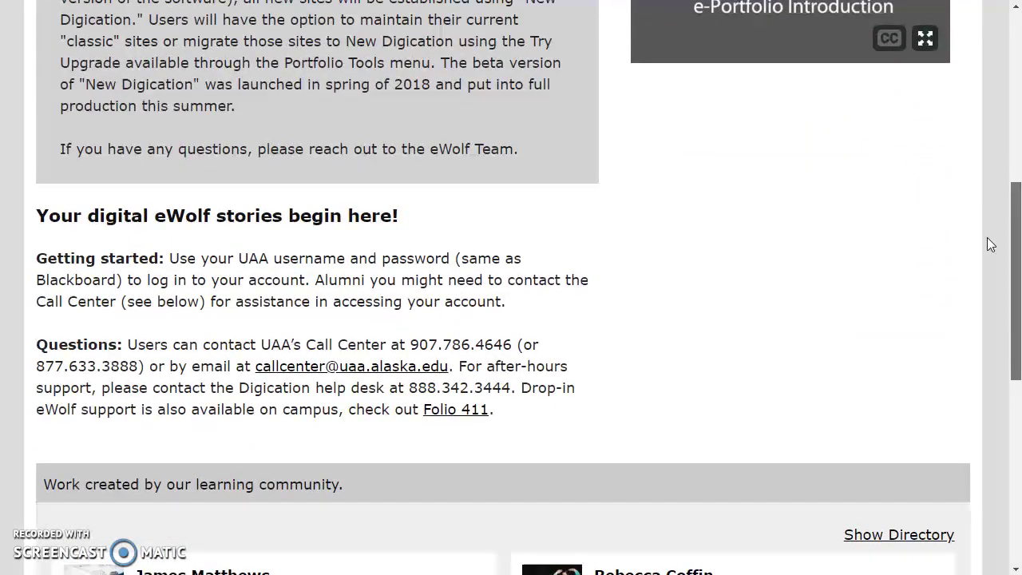
scroll(1000, 199, up, 3)
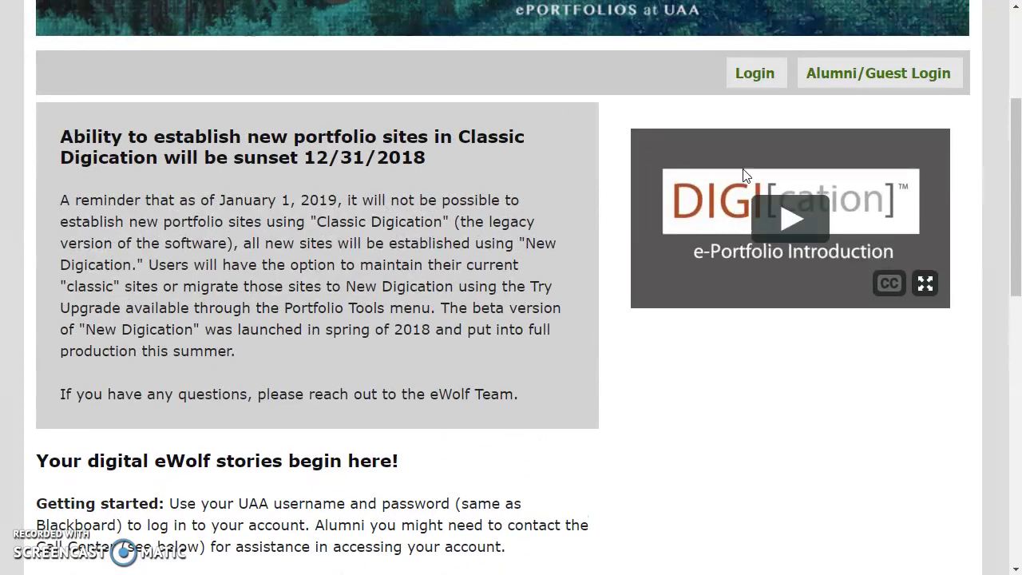
click(754, 73)
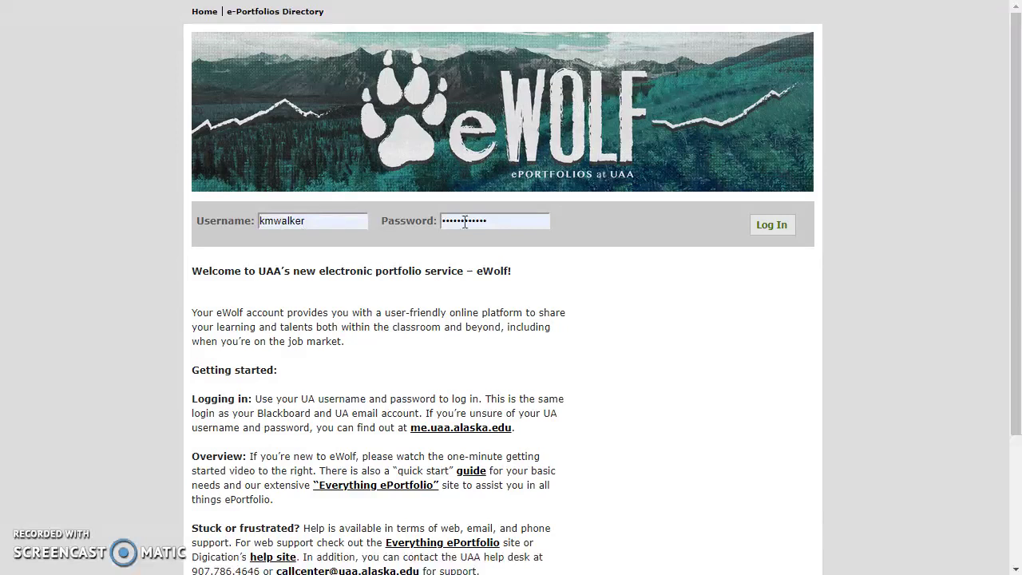
click(764, 229)
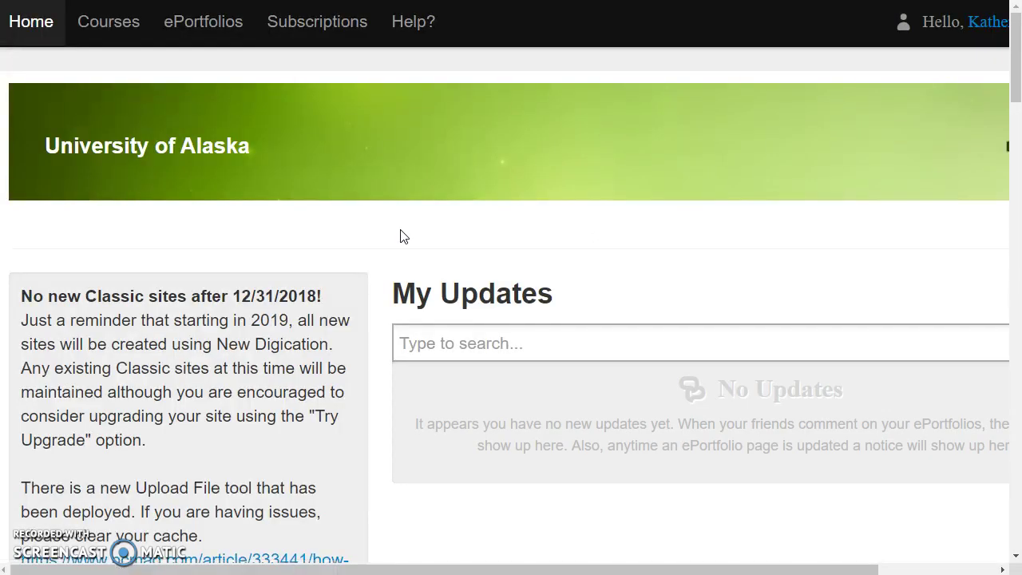
Step: Scroll down to review My ePortfolios, then go to the Courses page
scroll(403, 237, down, 5)
scroll(404, 237, down, 3)
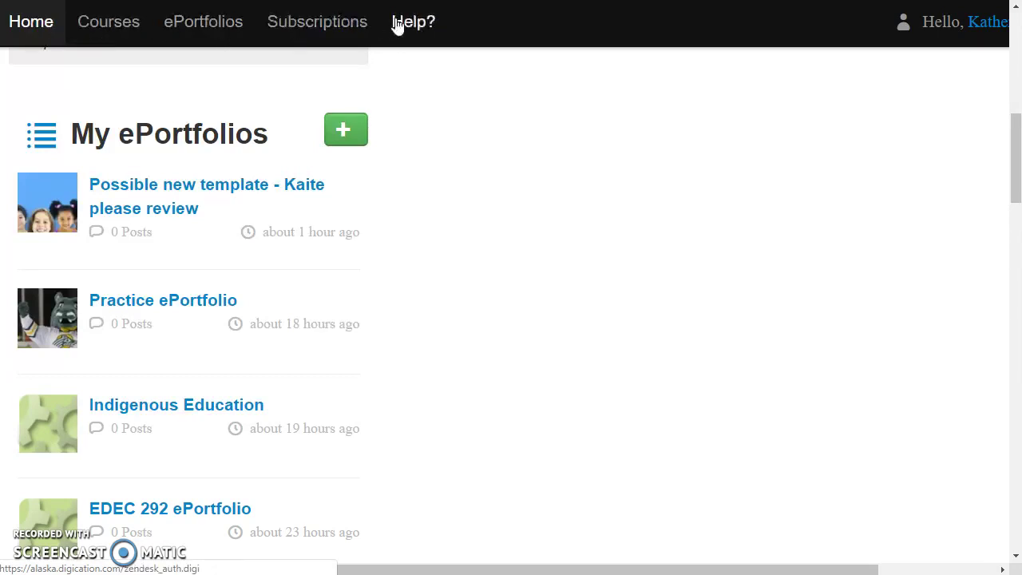
click(123, 30)
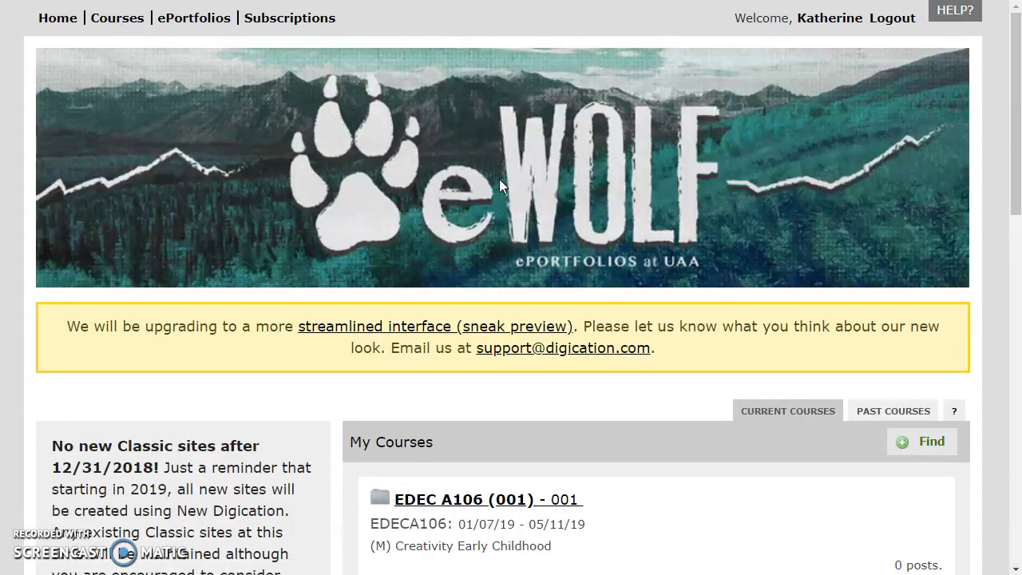
Step: Show the EDEC A292 (201) course's shared portfolios, down to EDEC 292 - Template
scroll(501, 185, down, 4)
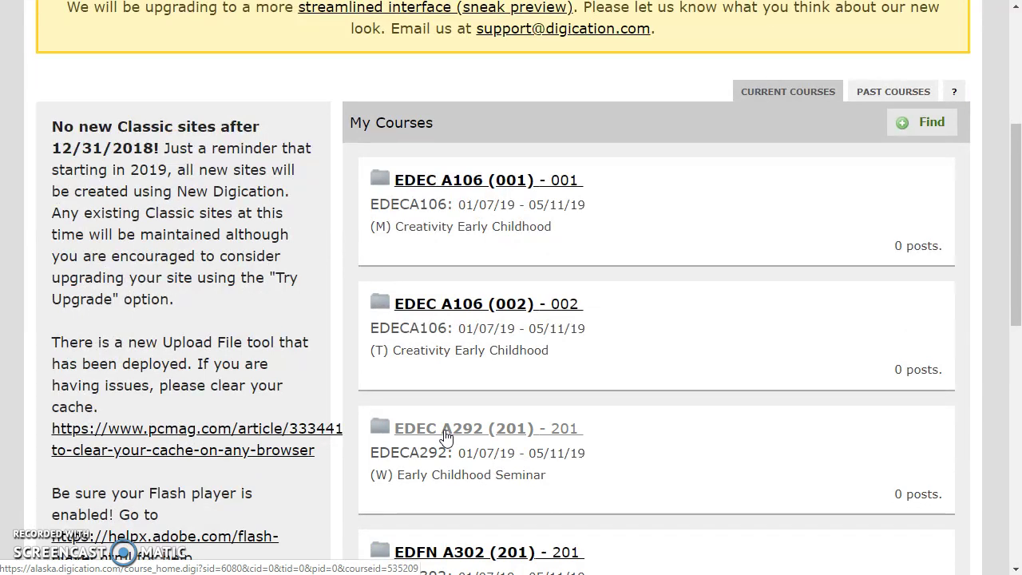
click(445, 436)
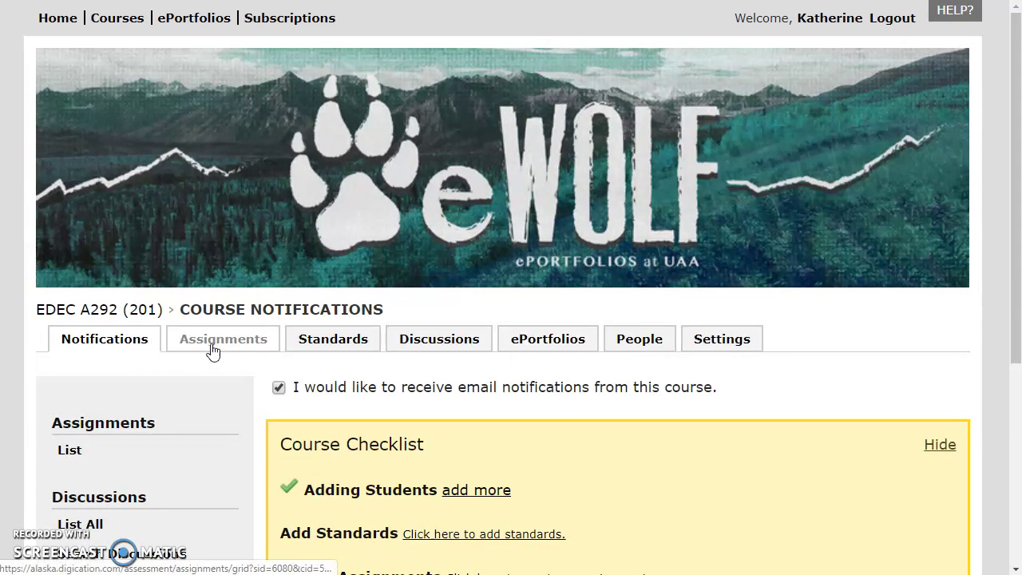
click(551, 342)
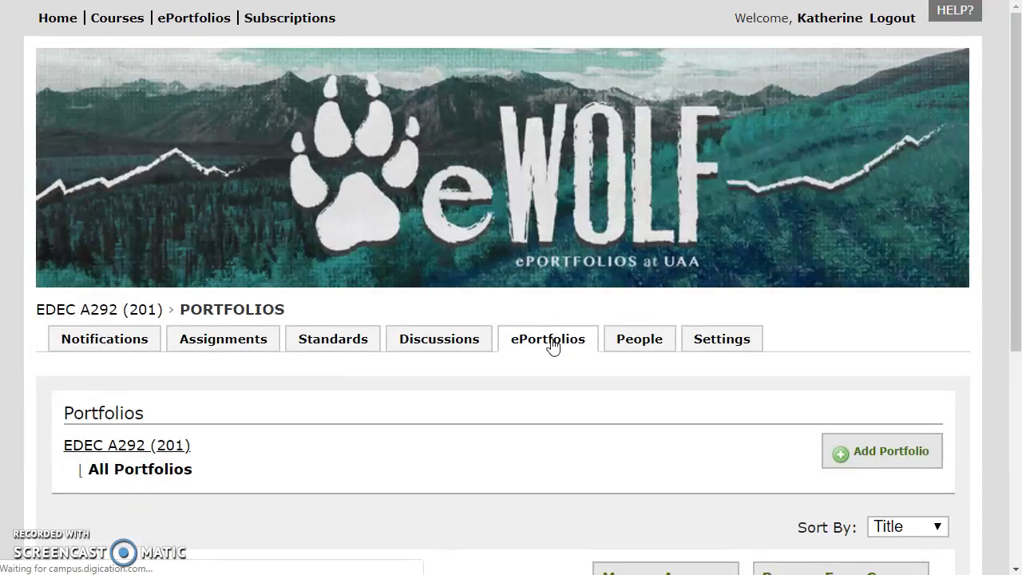
scroll(551, 343, down, 5)
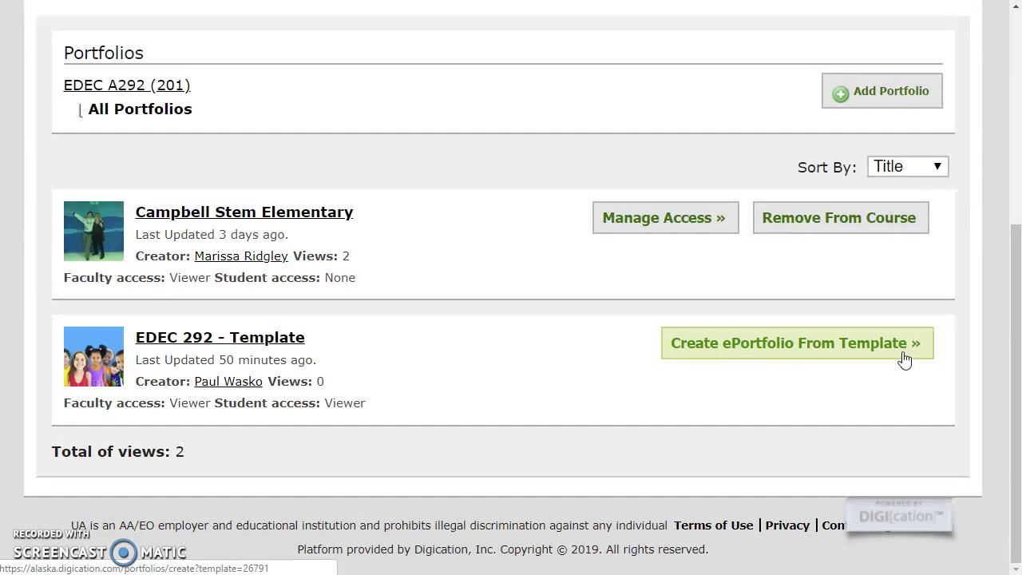
Step: Create an ePortfolio from the EDEC 292 template, titled with the suggested 'EDEC 292' course-and-name title
click(832, 357)
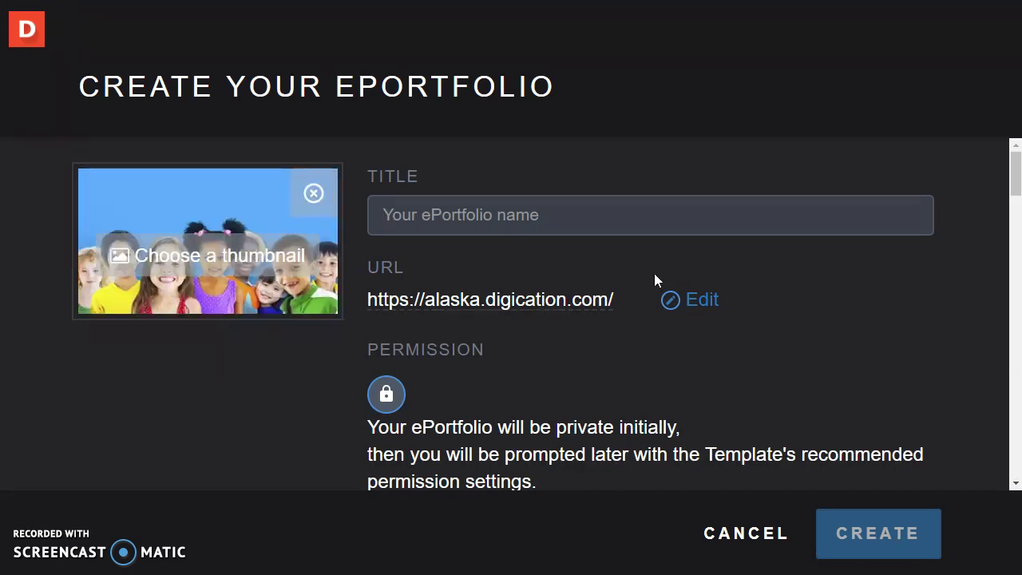
text(E)
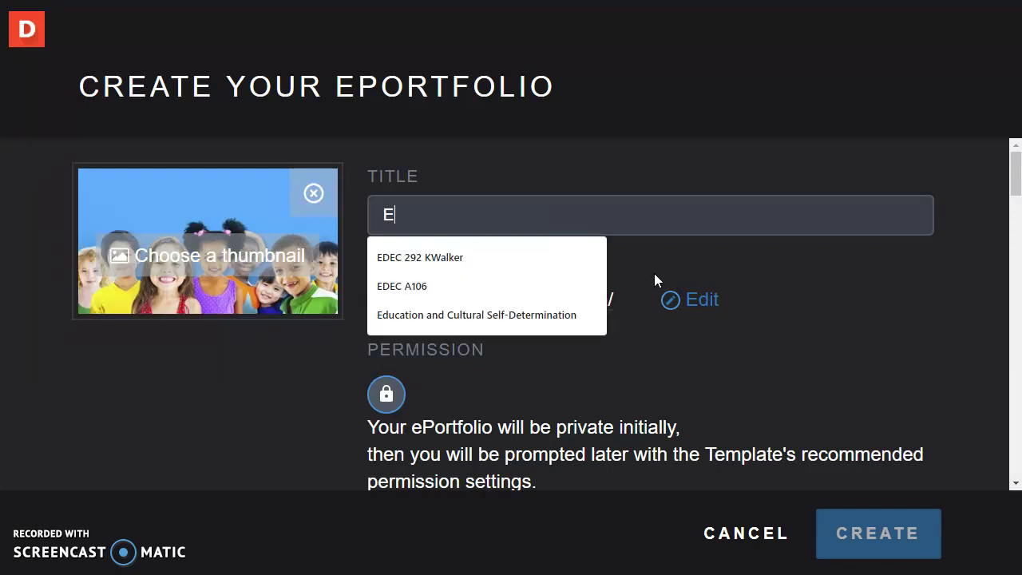
text(DEC 292)
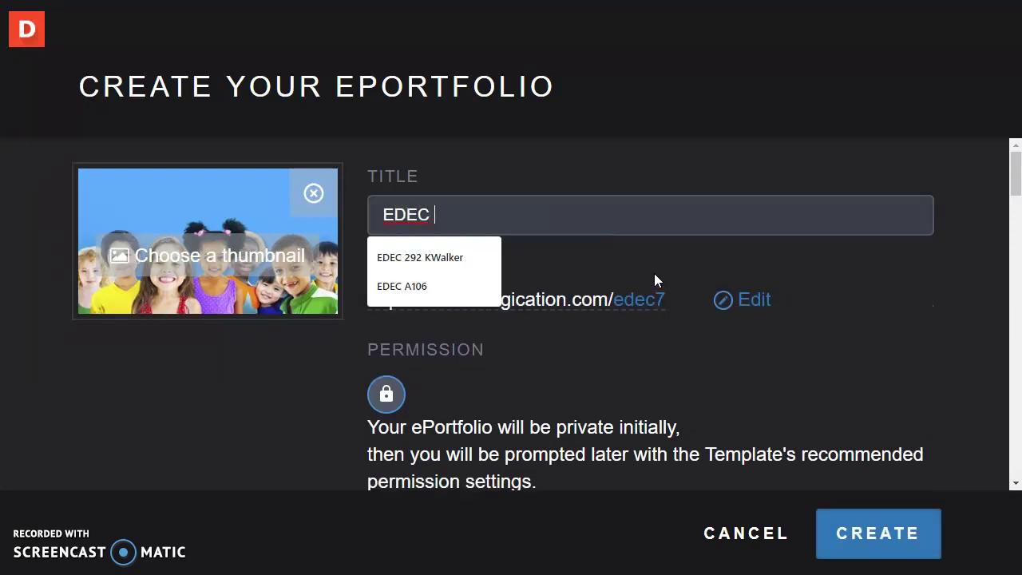
click(462, 259)
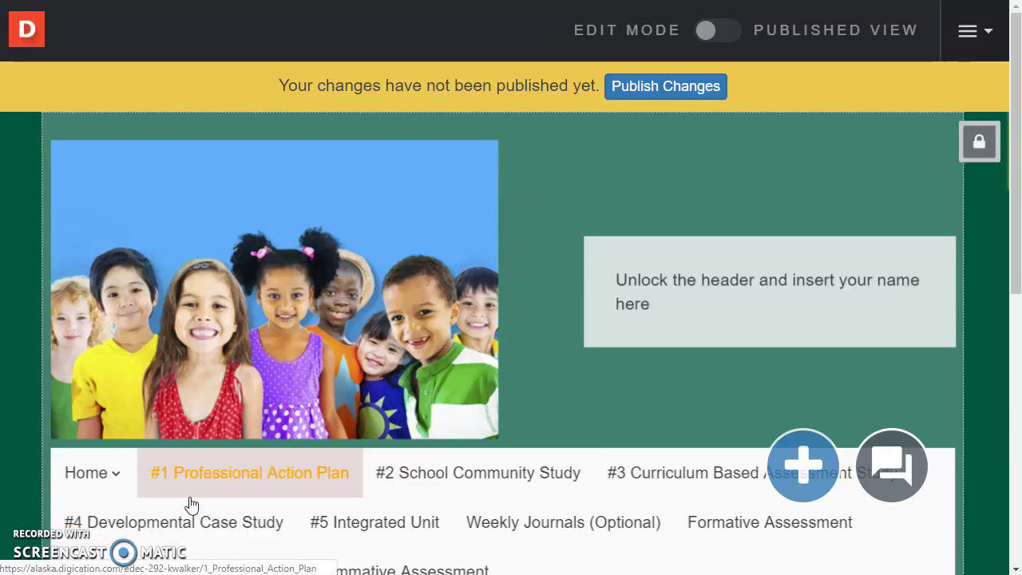
Step: Browse the #1 Professional Action Plan, #2 School Community Study and #3 Curriculum Based Assessment Study pages
scroll(191, 503, down, 1)
click(222, 407)
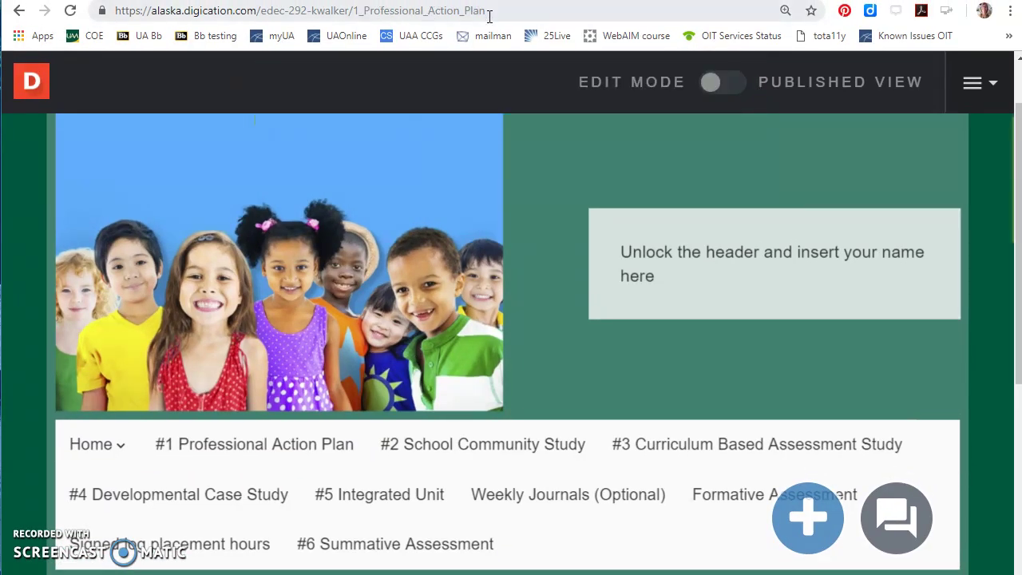
click(487, 449)
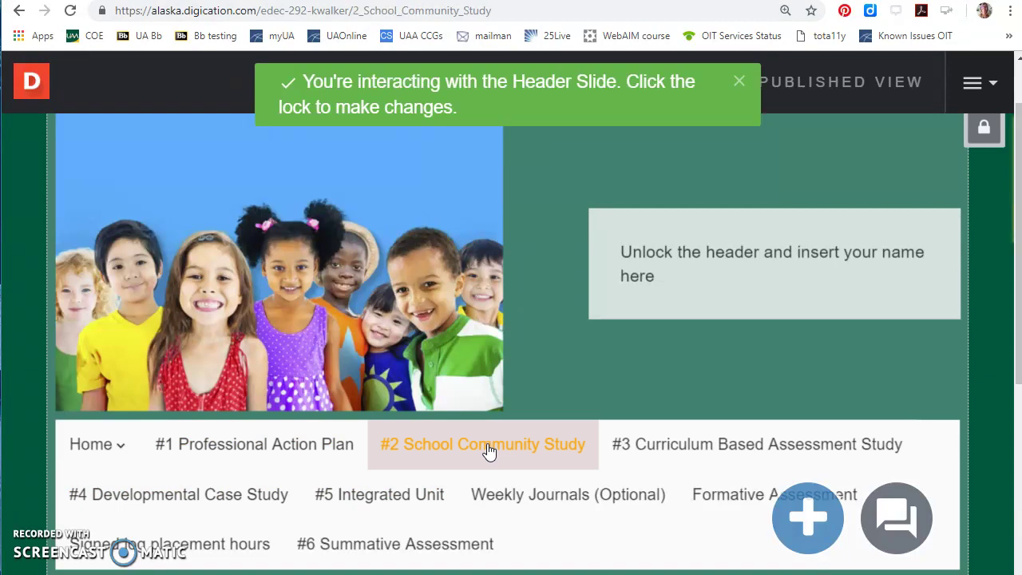
click(679, 461)
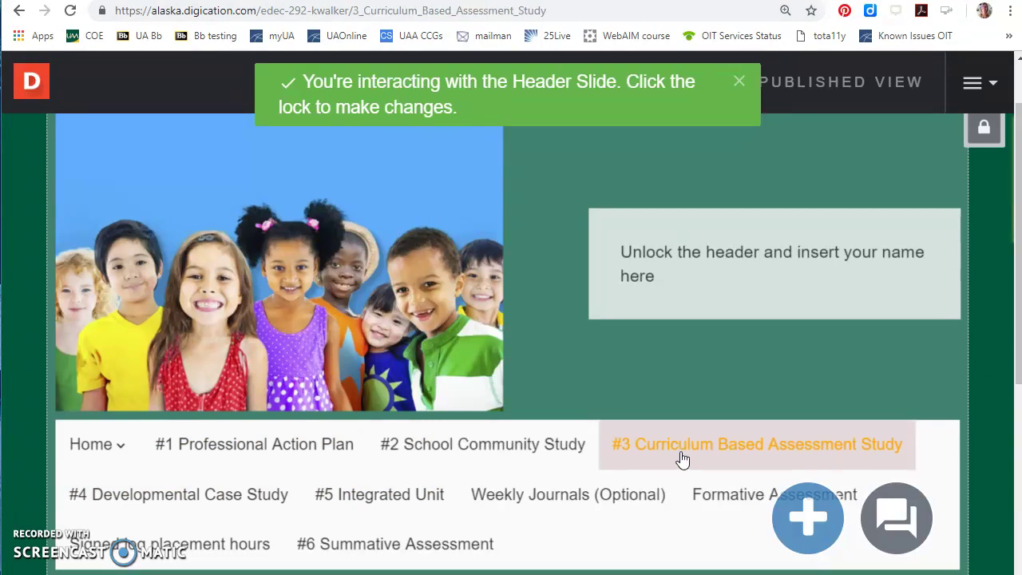
scroll(682, 460, down, 1)
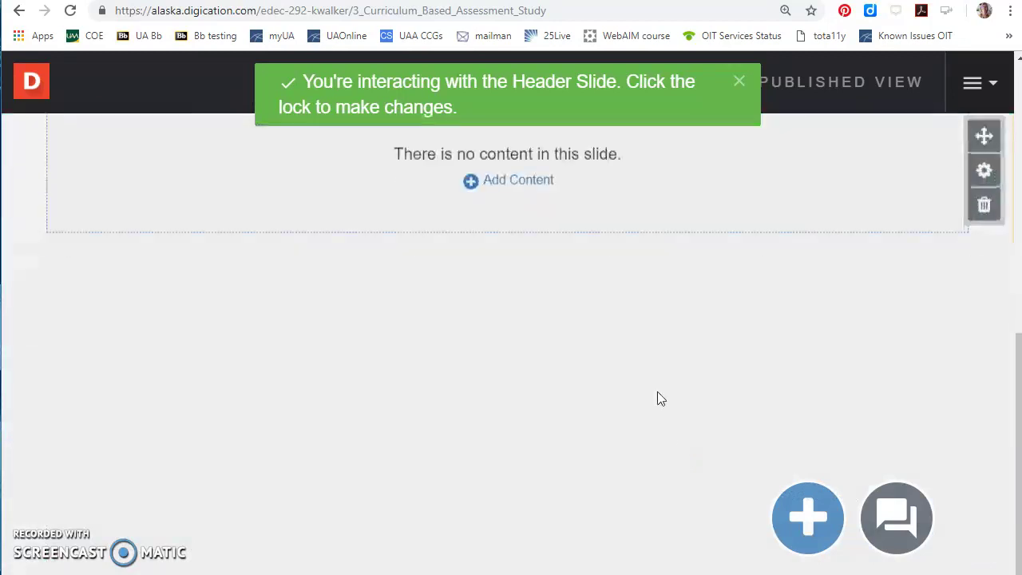
scroll(512, 224, up, 6)
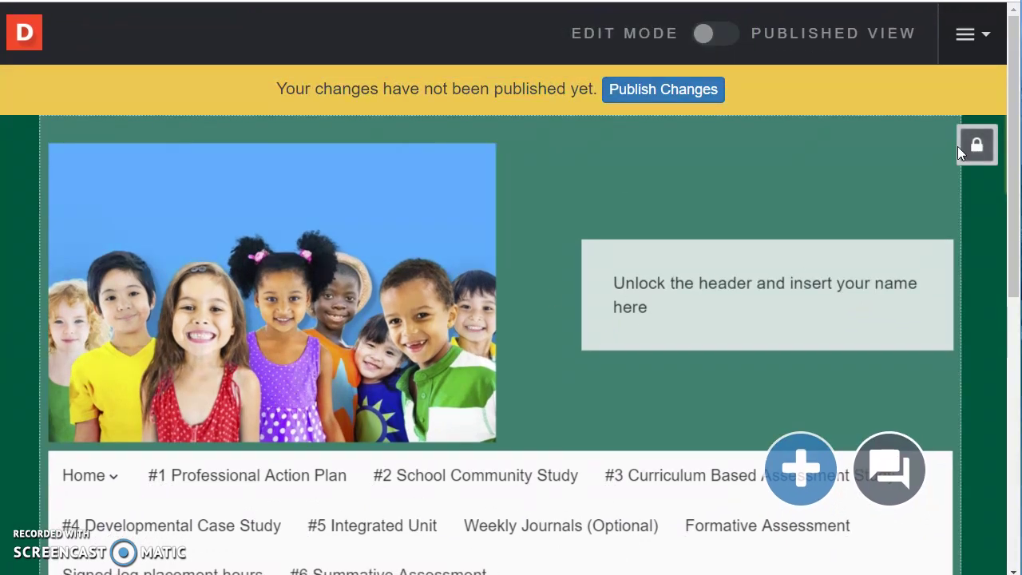
click(976, 148)
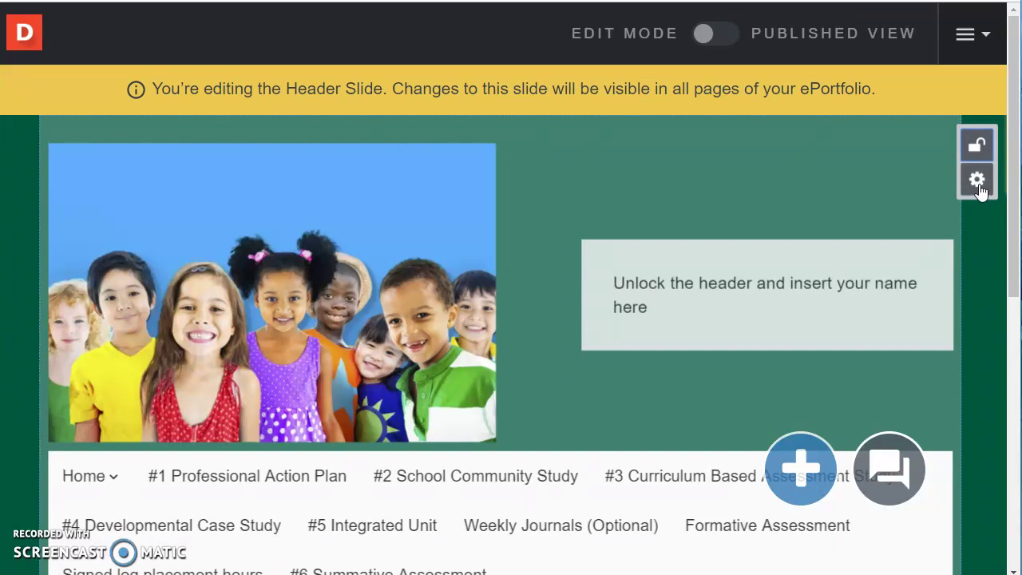
mouse_move(727, 272)
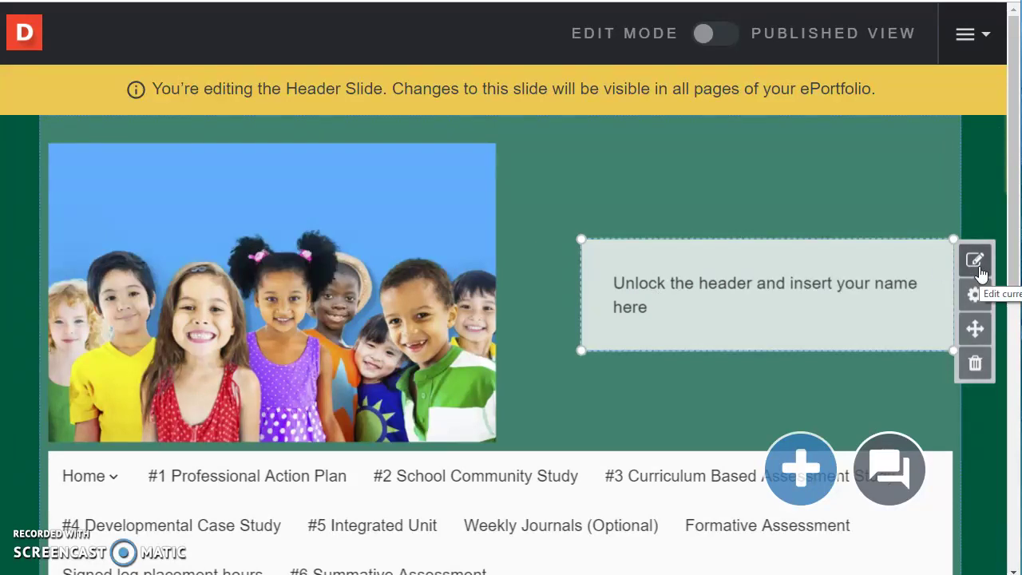
click(678, 308)
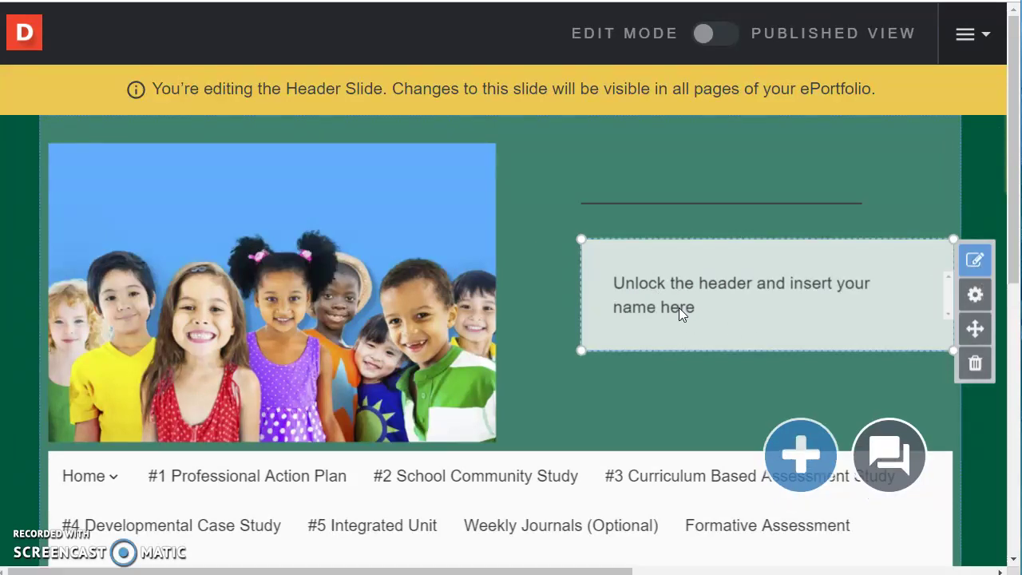
drag(703, 304, 626, 281)
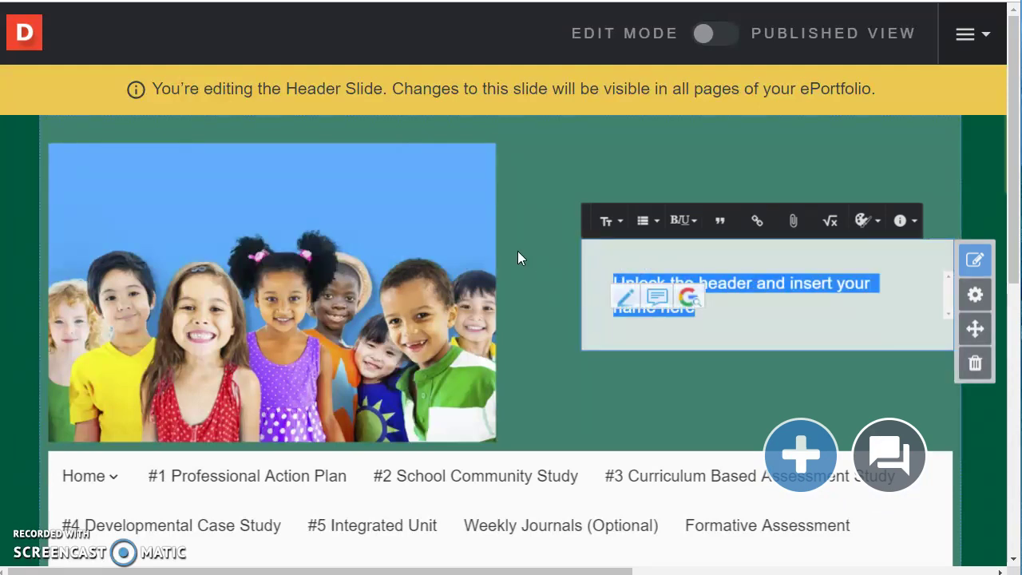
text(Katie )
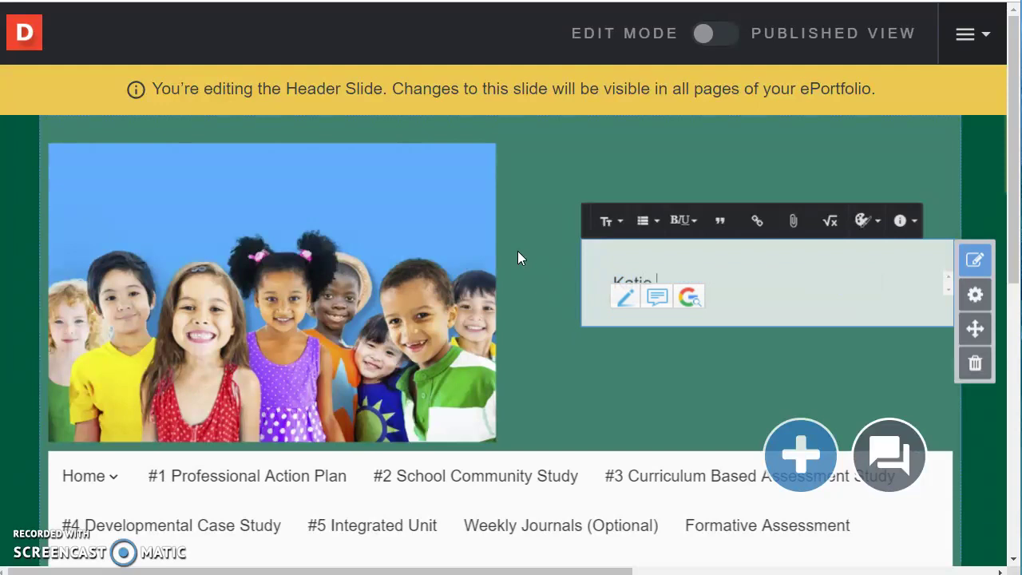
text(Walker)
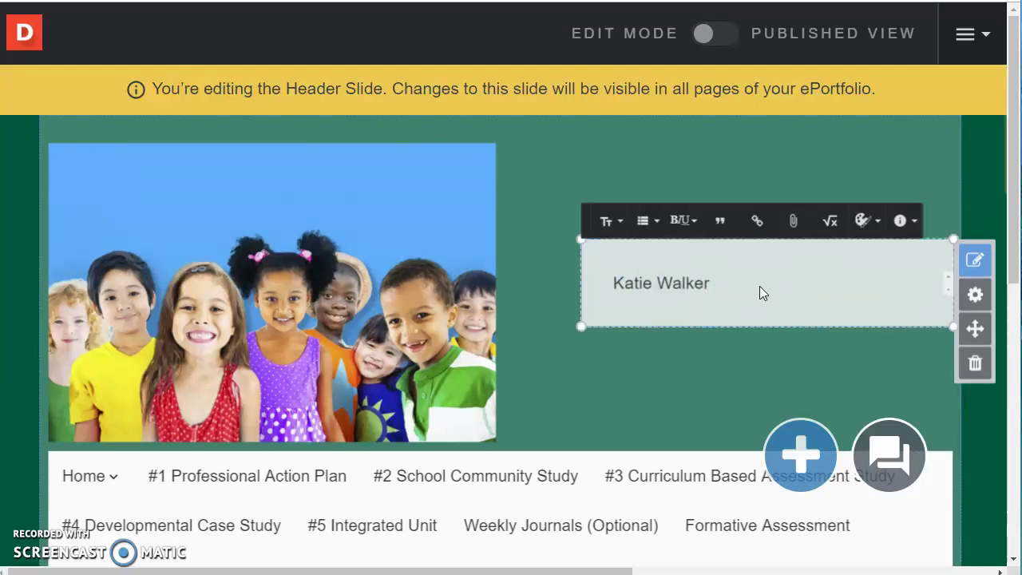
drag(759, 286, 569, 291)
click(611, 221)
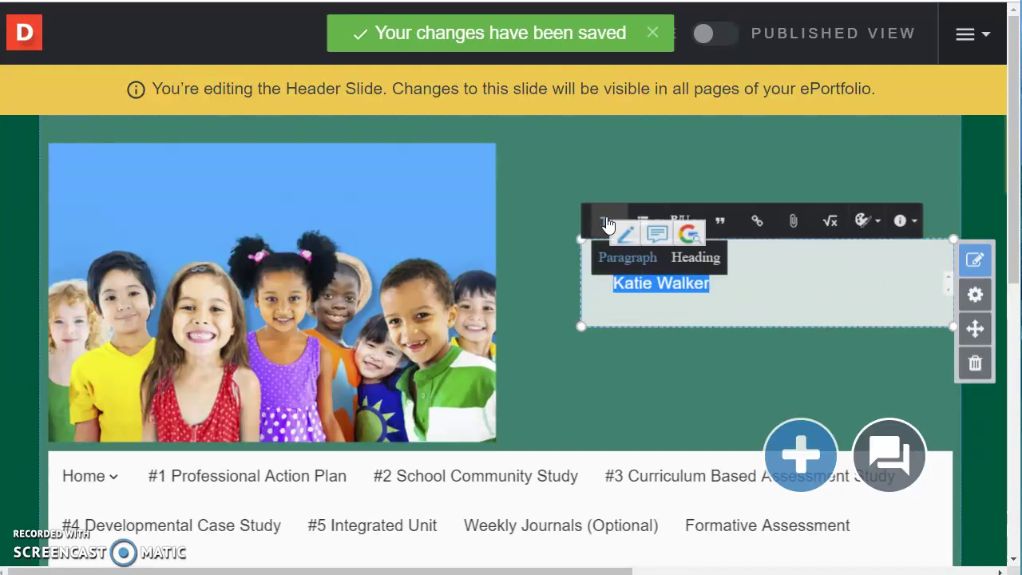
click(685, 258)
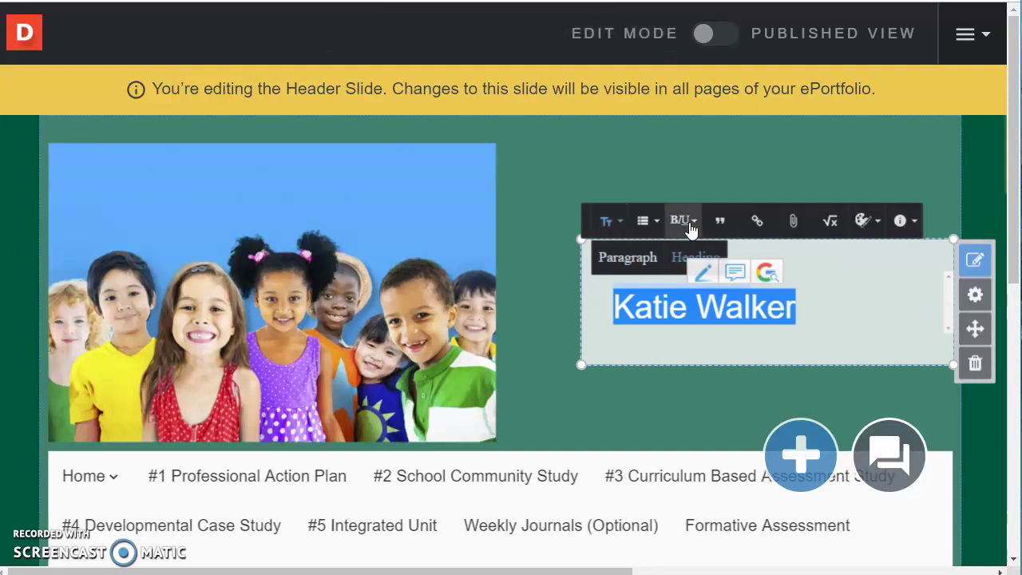
click(692, 230)
click(671, 270)
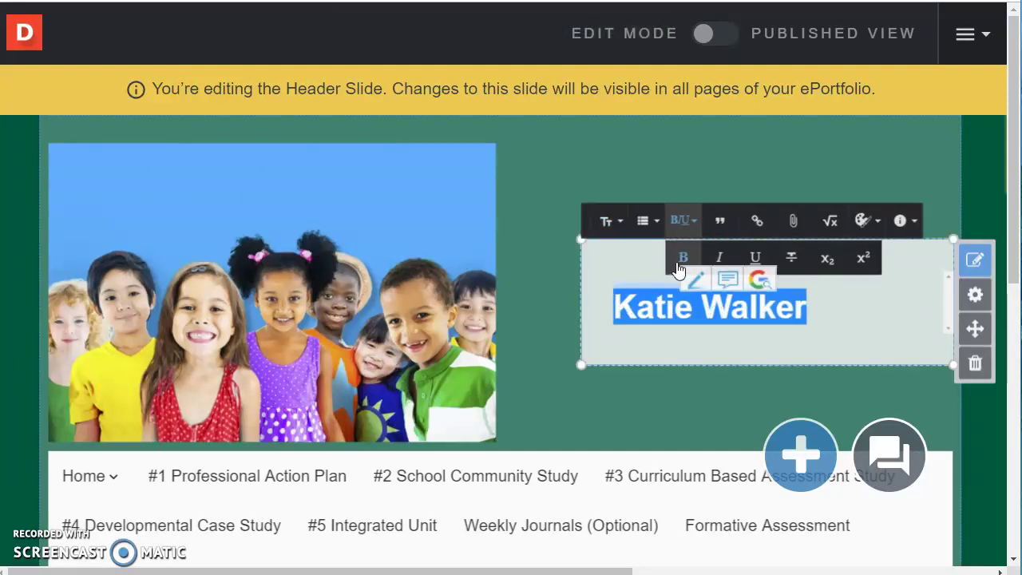
click(659, 228)
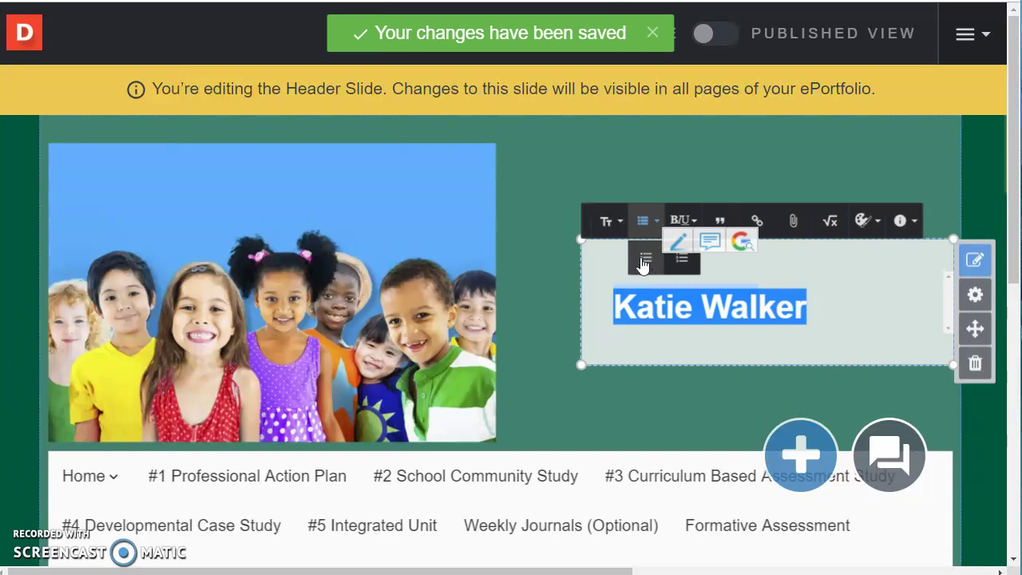
click(779, 272)
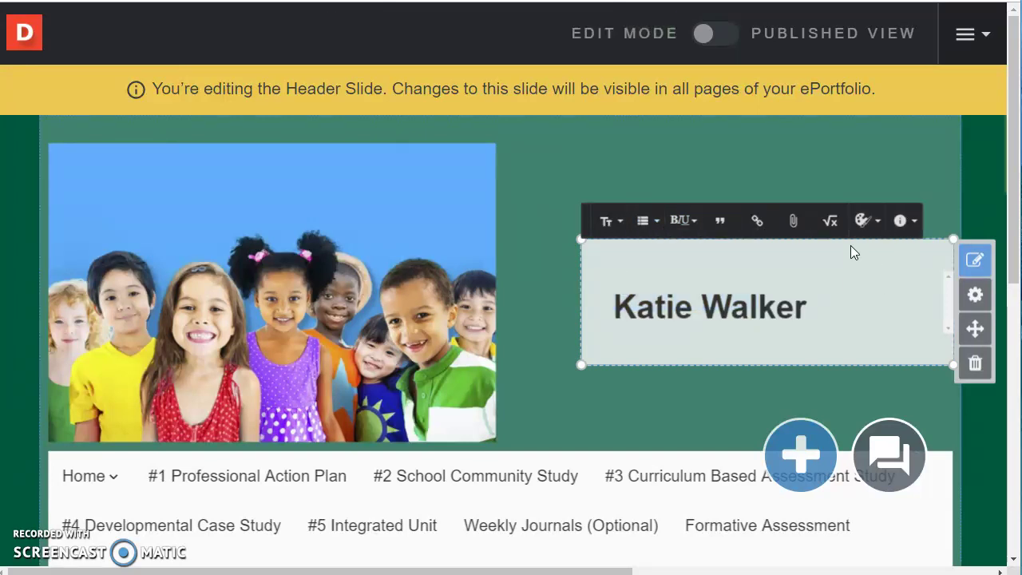
click(878, 225)
click(424, 294)
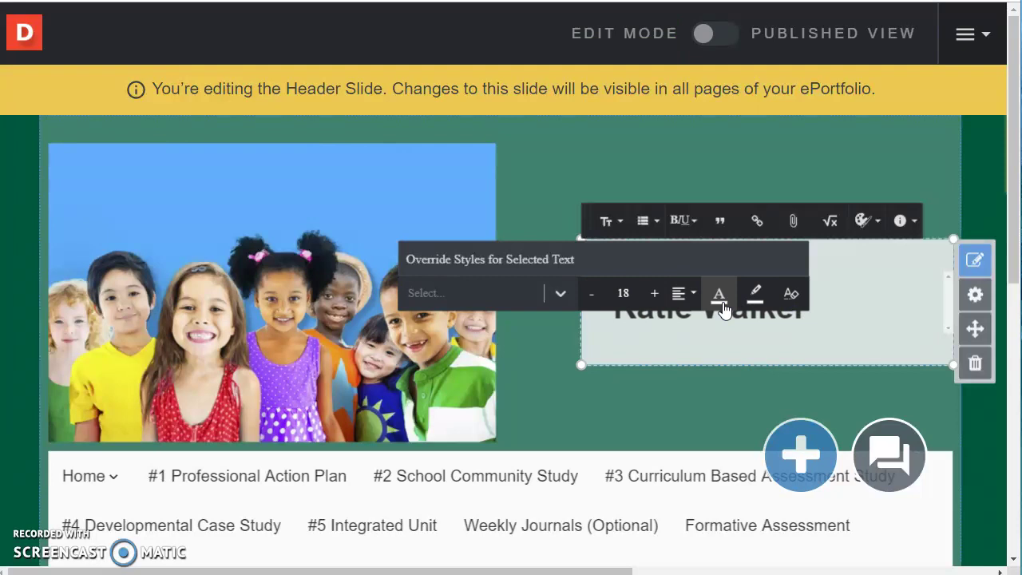
click(840, 303)
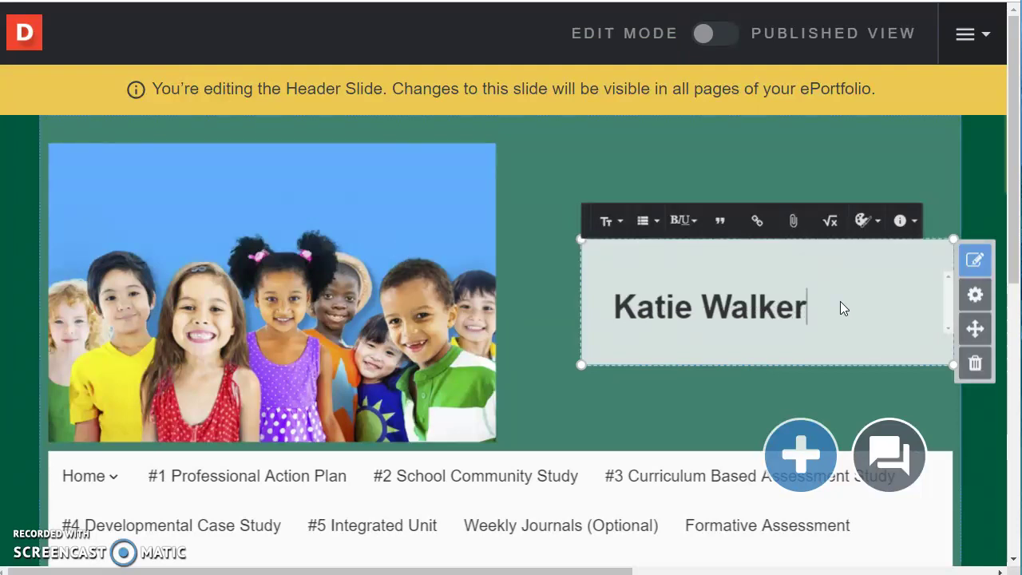
Step: Change the name text box's background colour from white to grey at 80% opacity
click(975, 297)
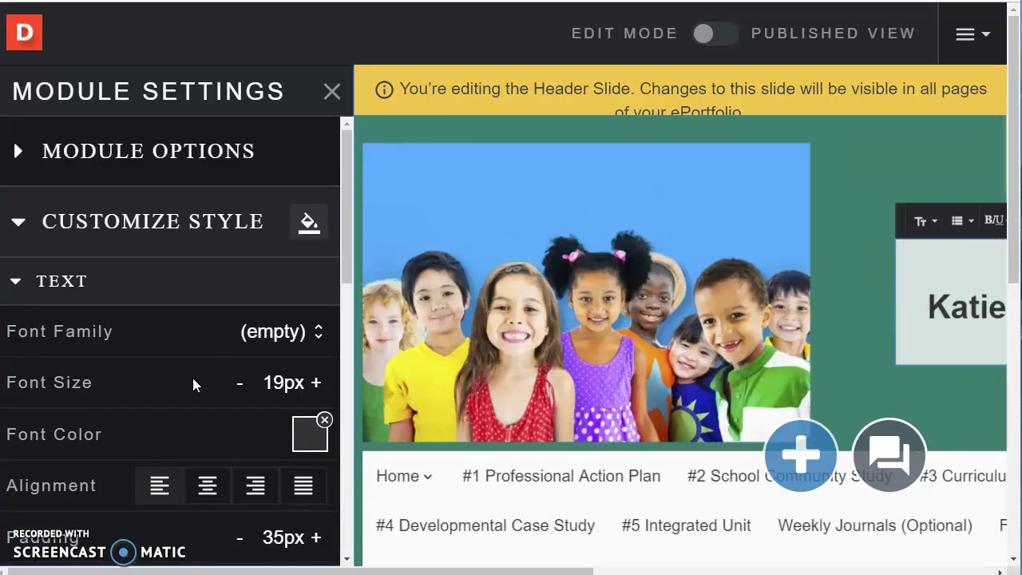
scroll(198, 383, down, 5)
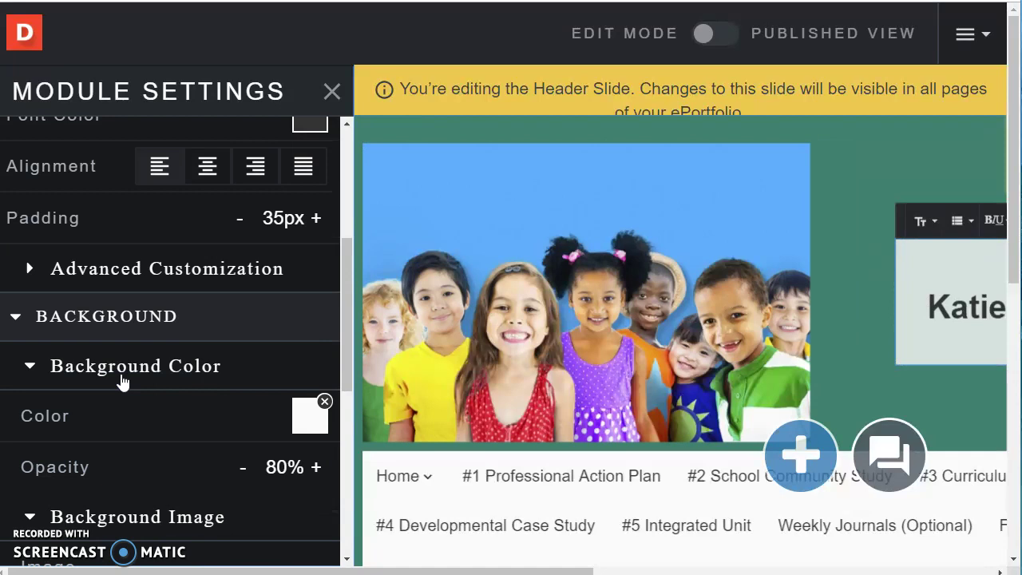
click(325, 402)
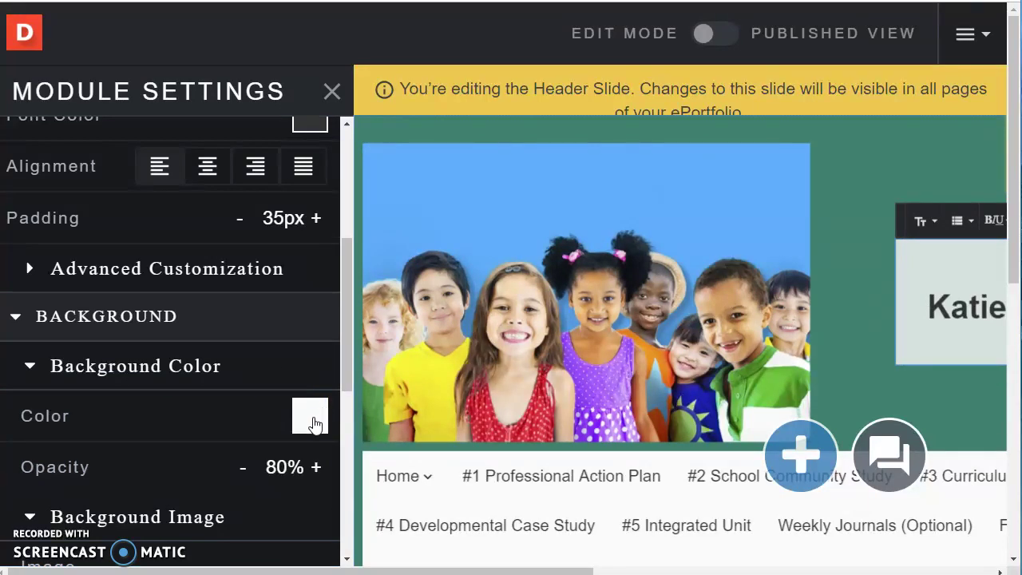
click(311, 427)
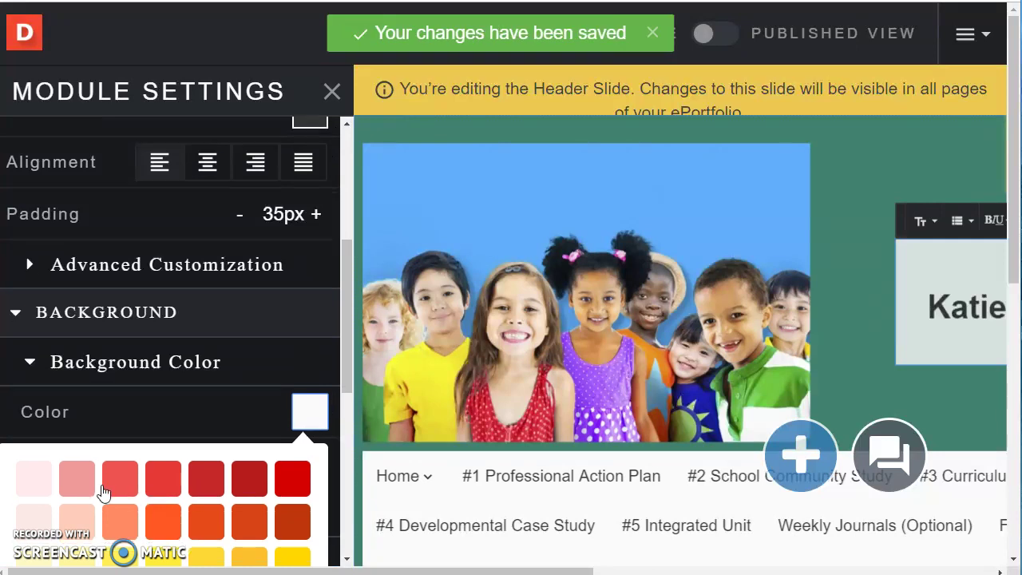
scroll(120, 489, down, 2)
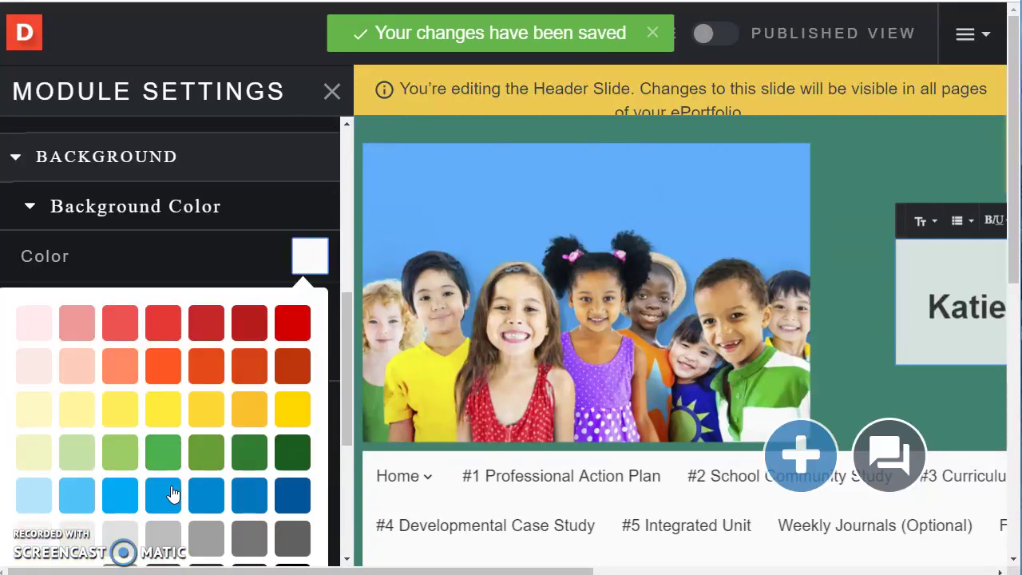
click(170, 541)
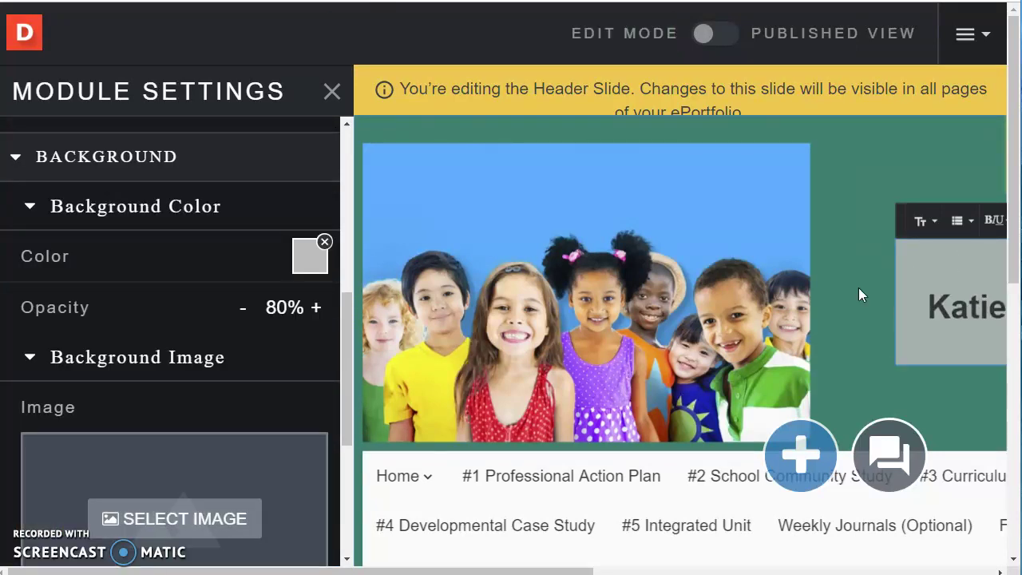
click(332, 95)
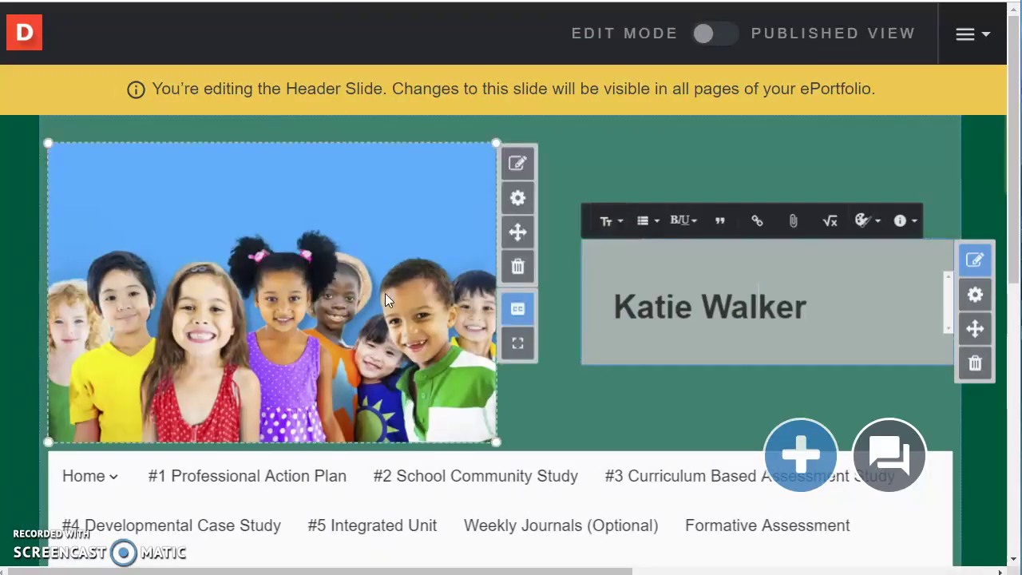
Step: Delete the children photo module from the header, confirming with 'delete'
click(517, 267)
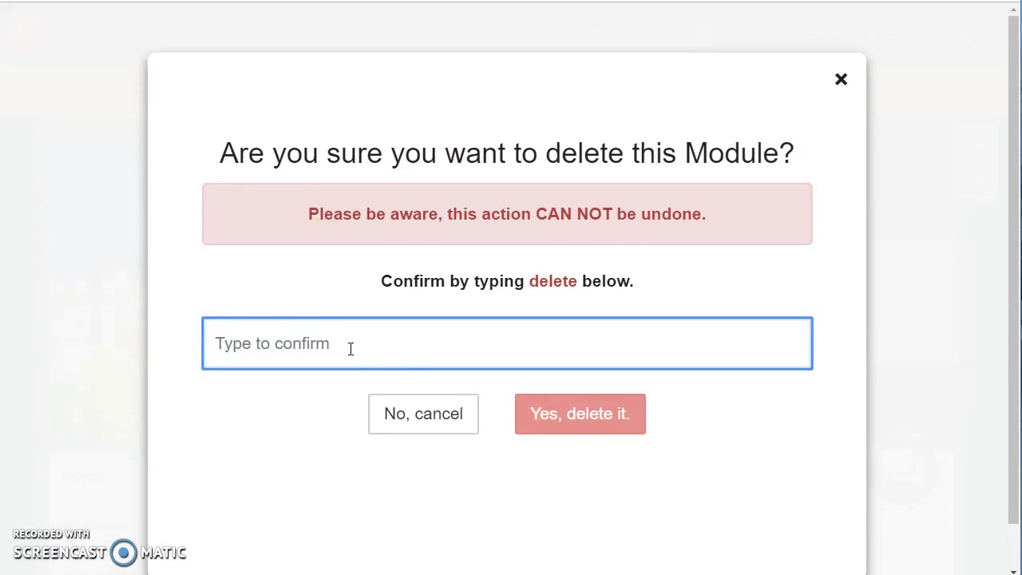
text(Delete)
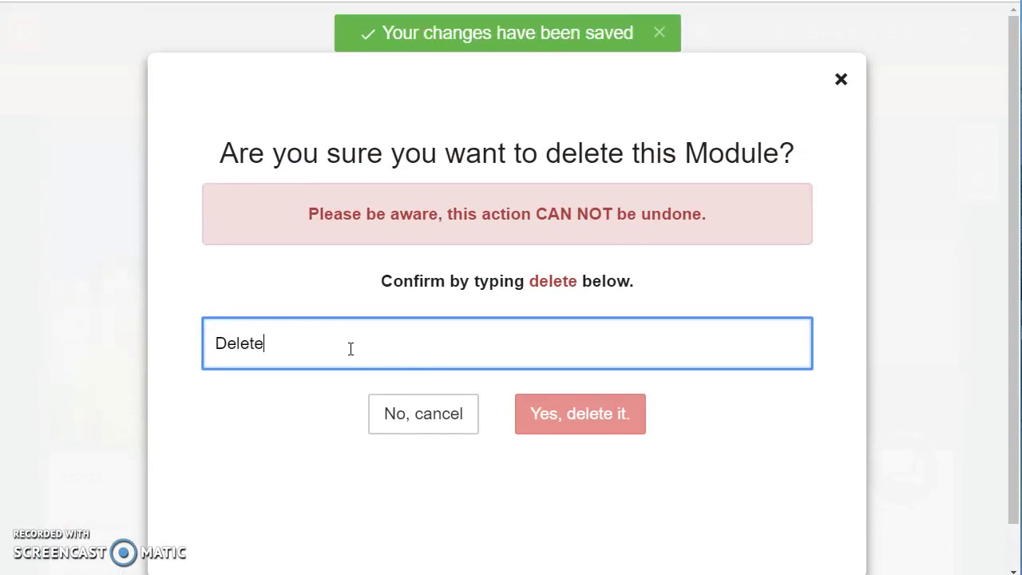
key(BackSpace)
key(BackSpace)
text(delete)
key(Return)
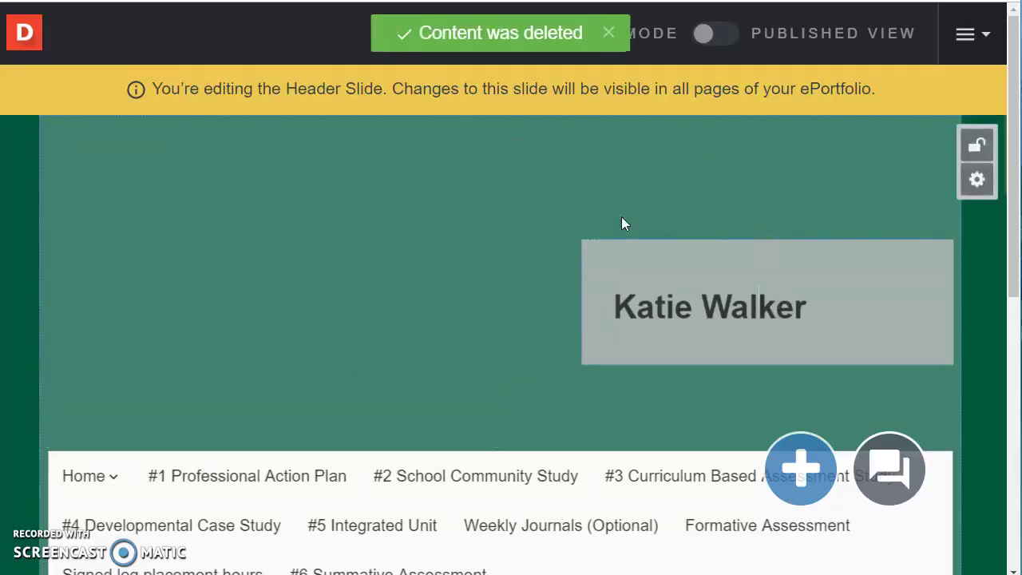
Step: Upload Hydrangeas.jpg as the header slide's background image
click(978, 181)
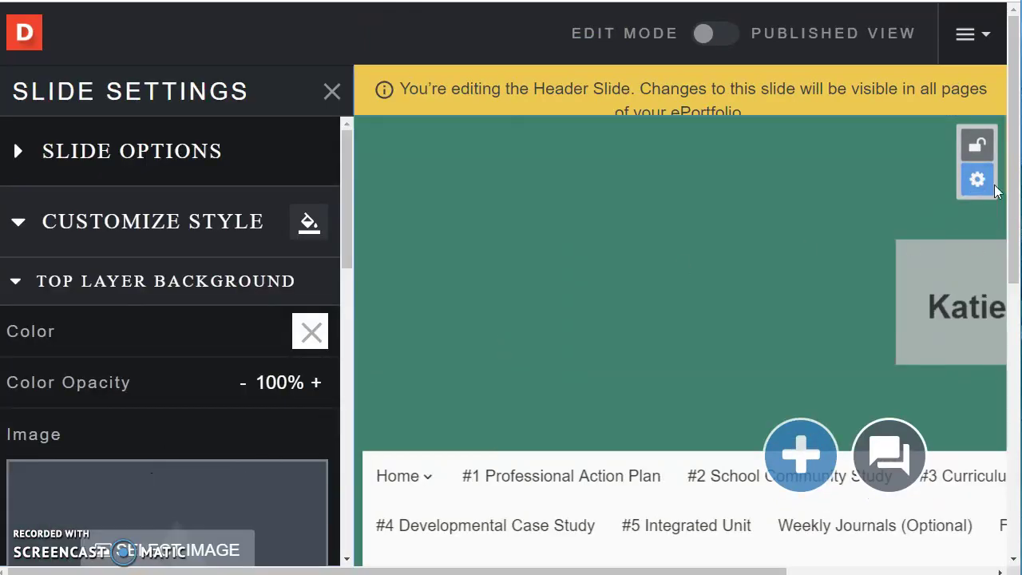
scroll(227, 456, down, 2)
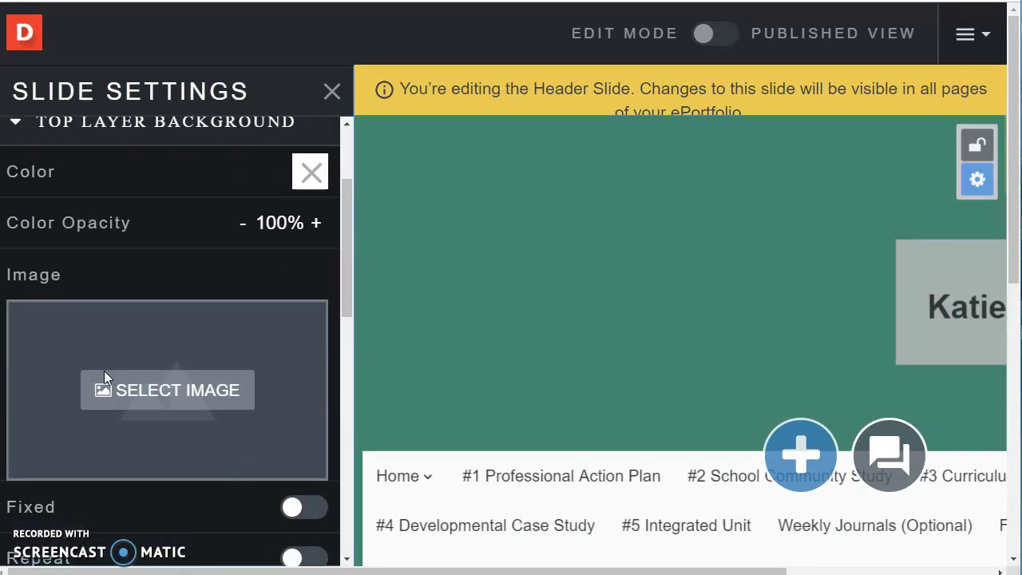
click(131, 393)
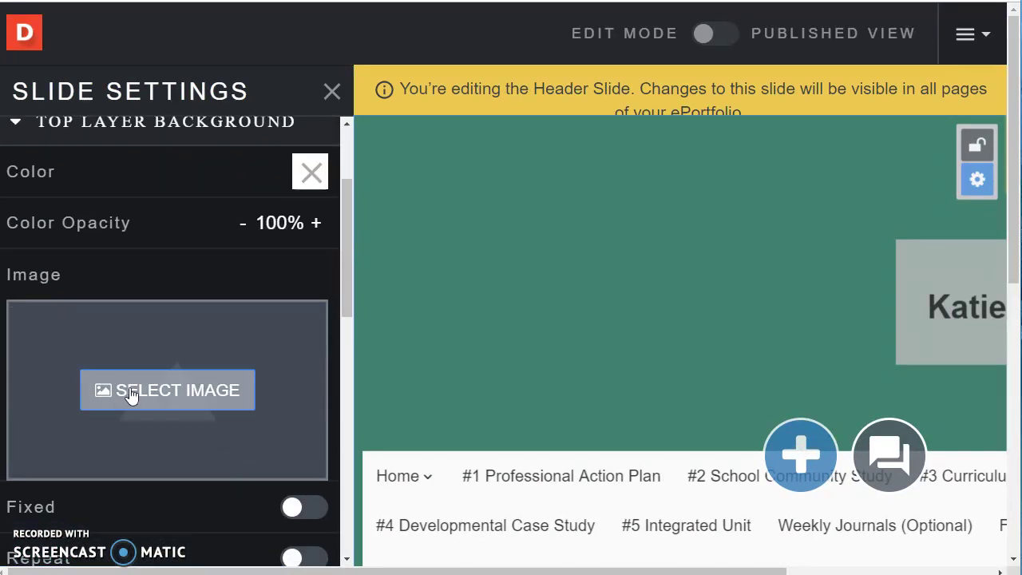
click(136, 318)
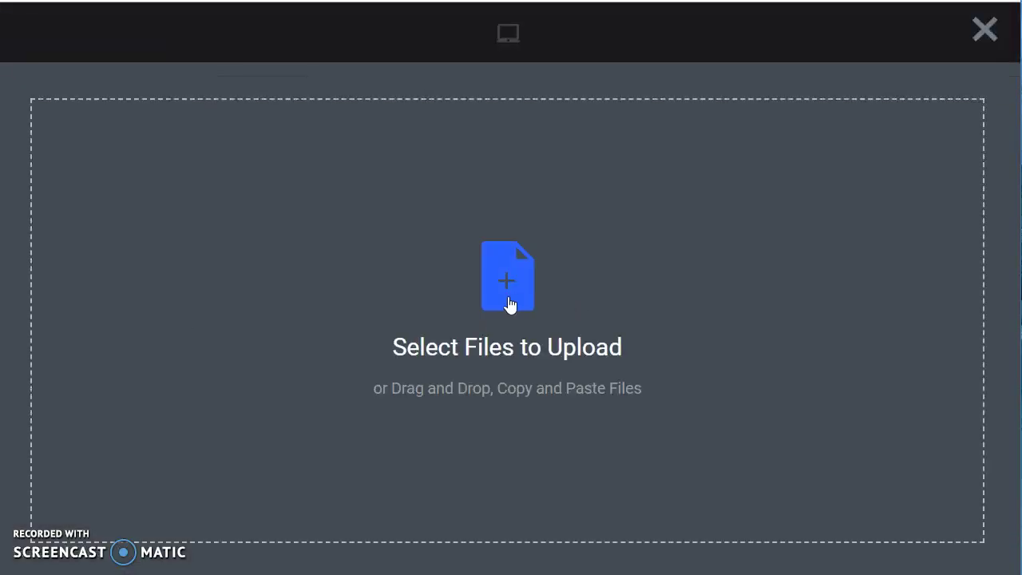
click(509, 295)
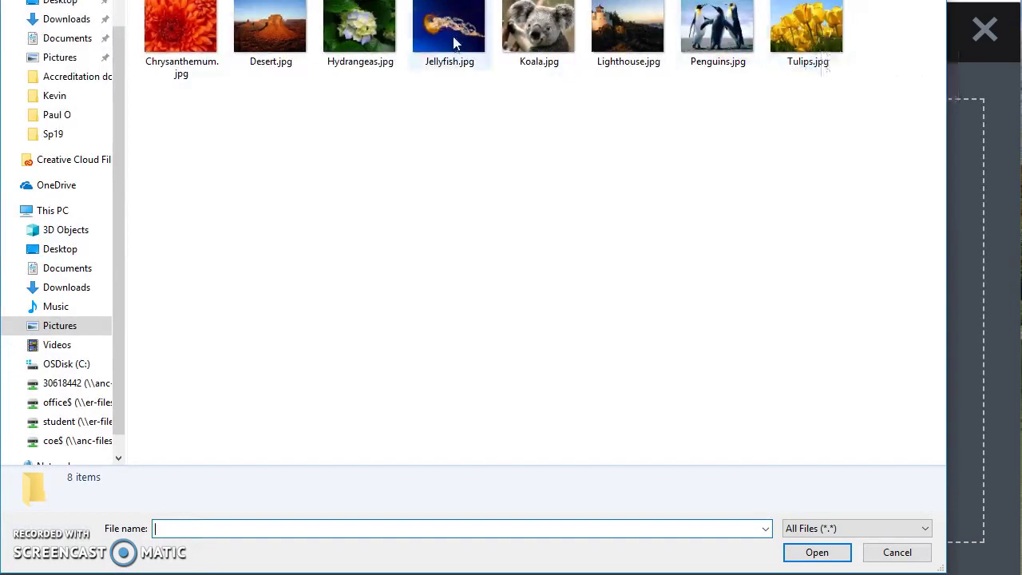
click(371, 50)
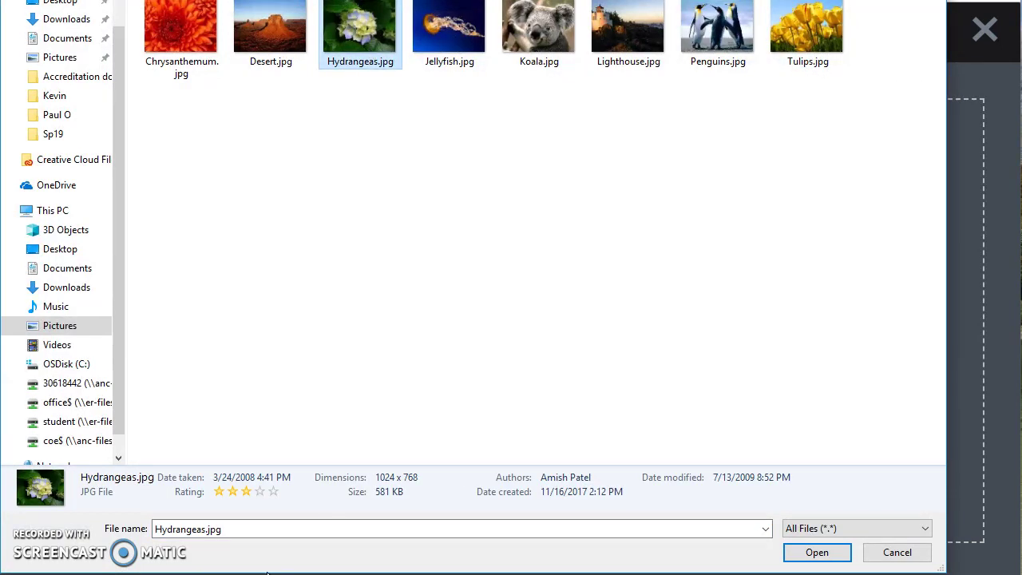
click(815, 551)
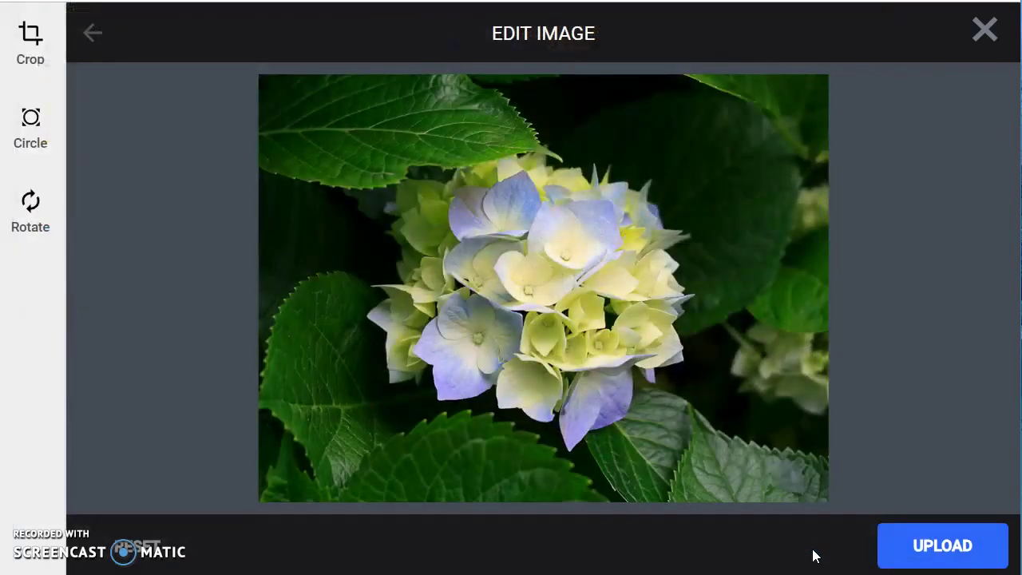
click(935, 564)
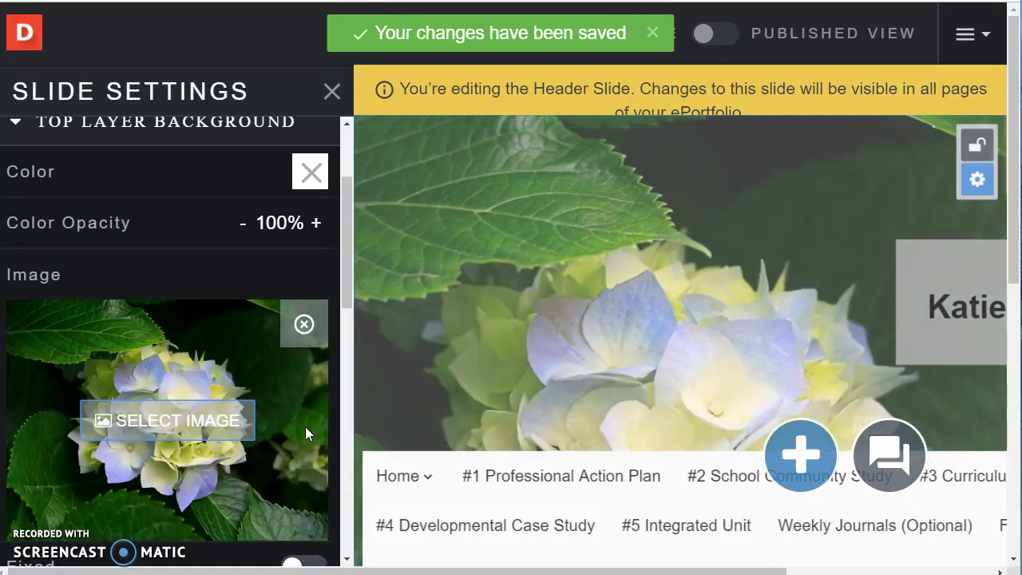
Step: Drag the name box to the header's top, resize it, and lock the header slide
click(332, 91)
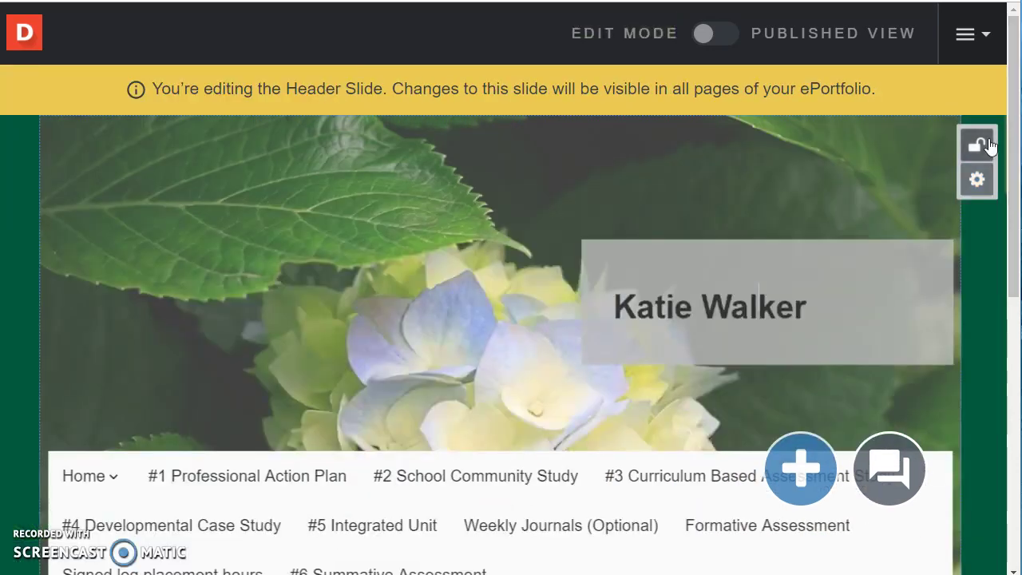
mouse_move(849, 258)
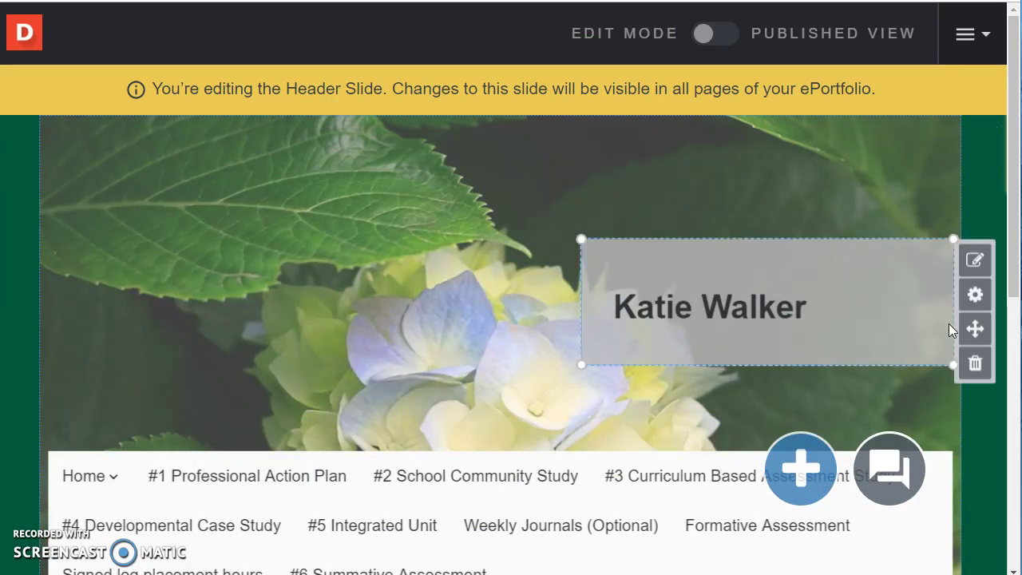
click(976, 328)
drag(850, 247, 773, 145)
drag(504, 262, 607, 257)
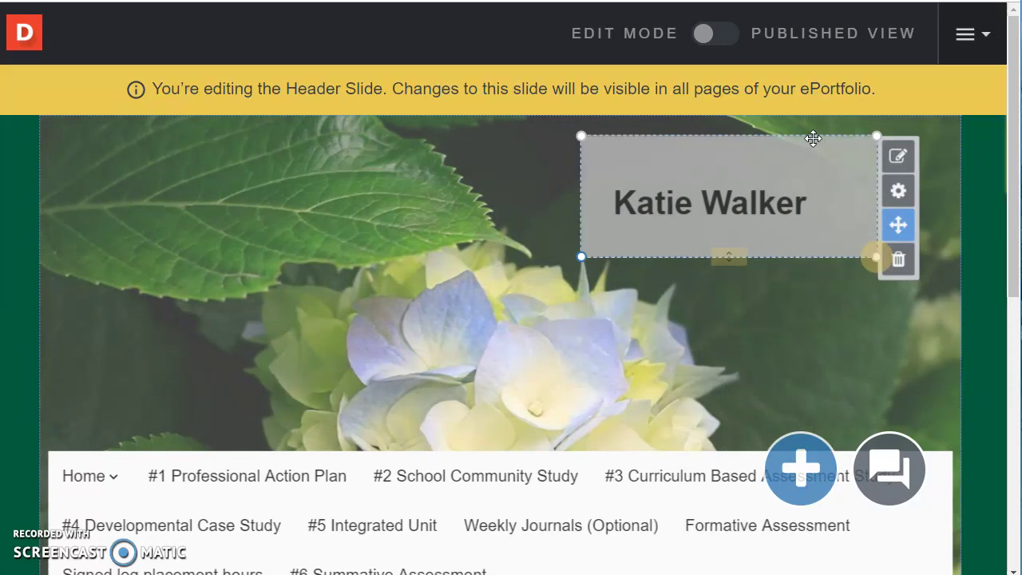
drag(813, 138, 840, 135)
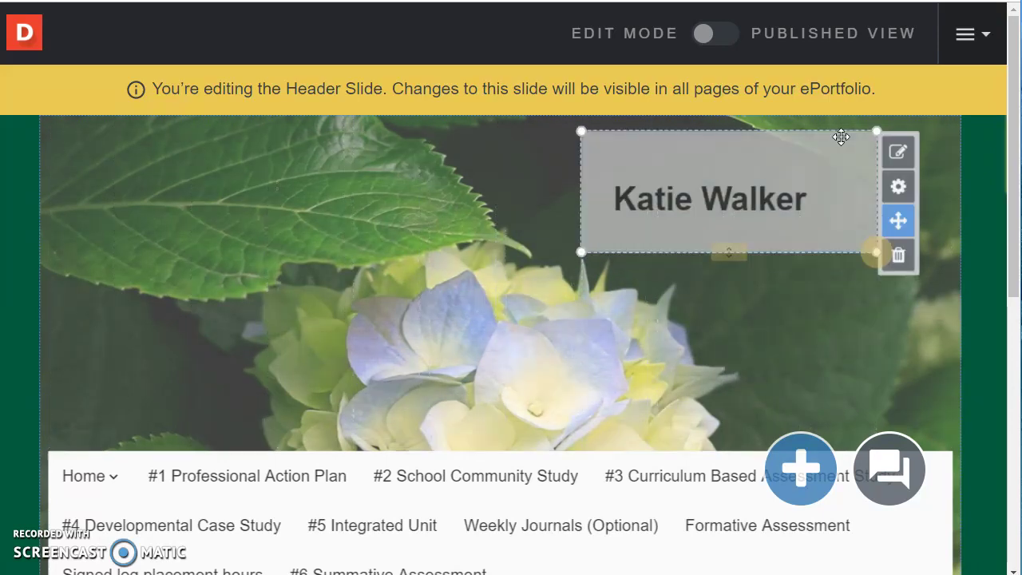
click(958, 173)
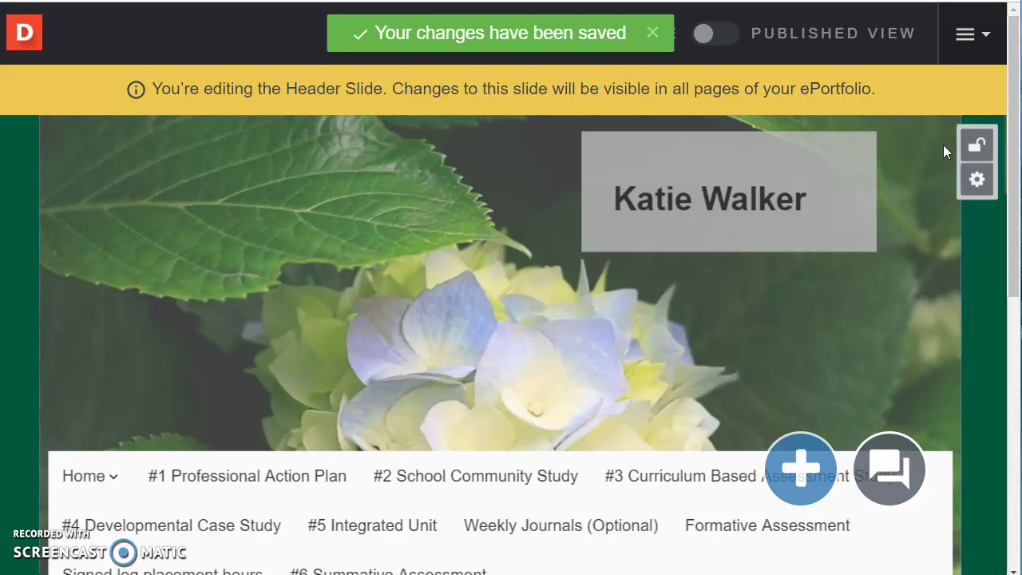
click(976, 147)
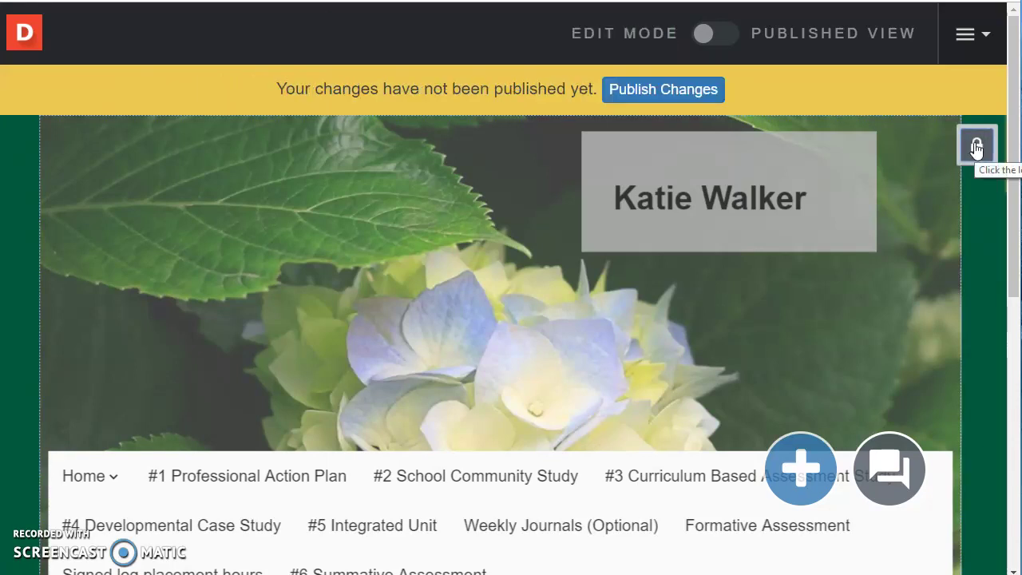
Step: Open the Bio and pictures page, whose slide reads 'There is no content in this slide.'
scroll(837, 276, down, 2)
scroll(837, 276, up, 2)
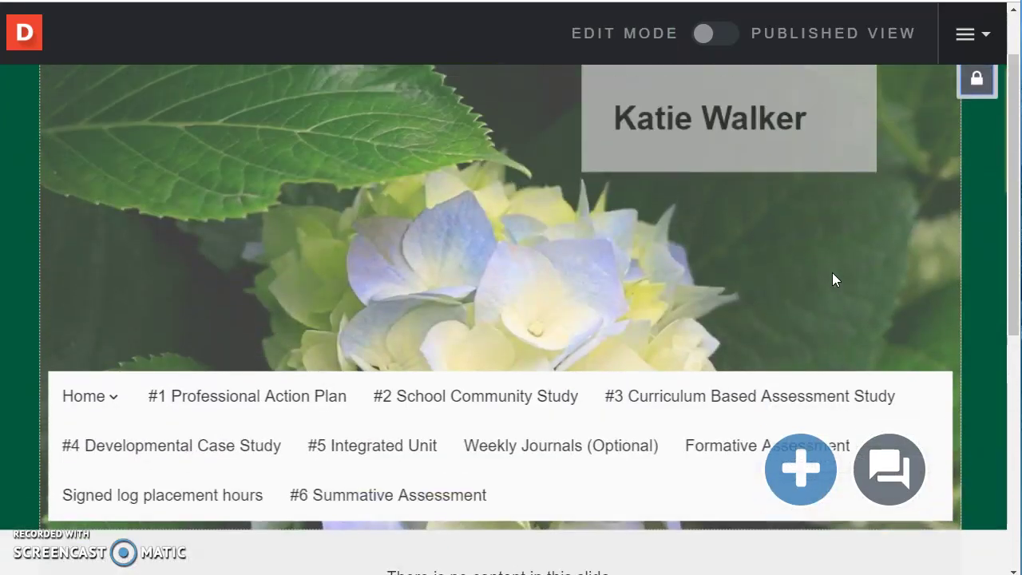
scroll(832, 279, up, 1)
scroll(833, 277, down, 2)
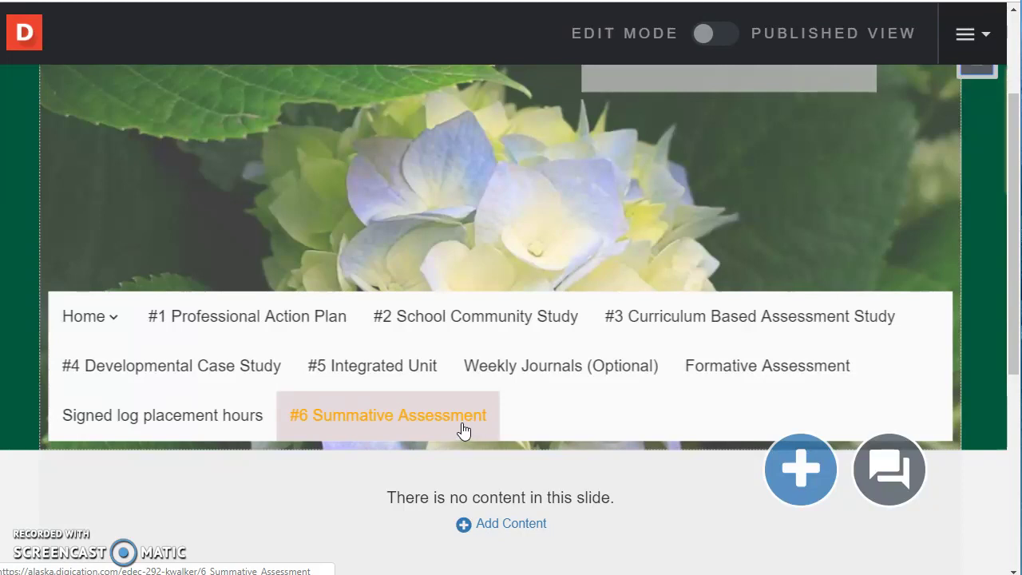
mouse_move(124, 332)
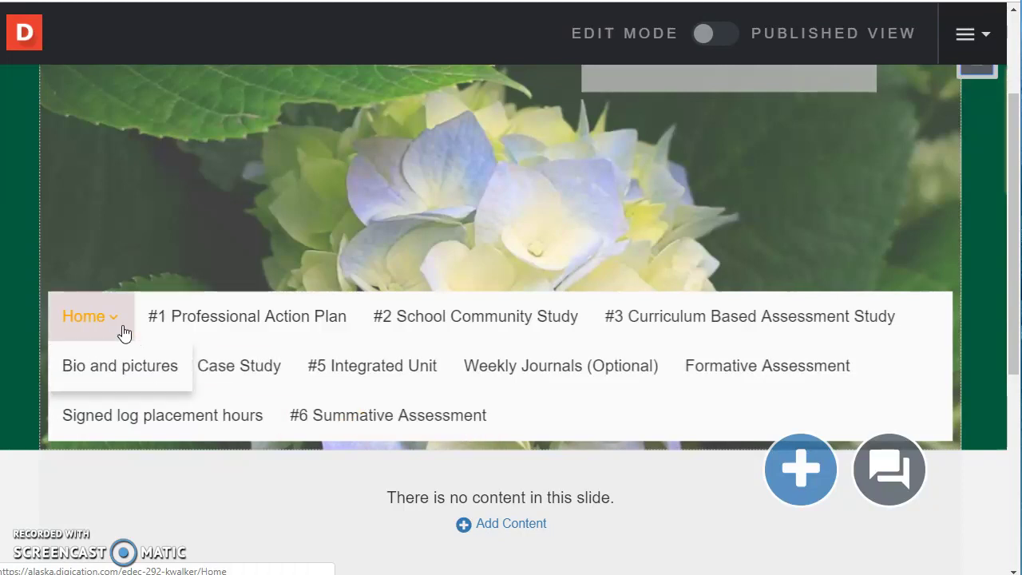
click(89, 375)
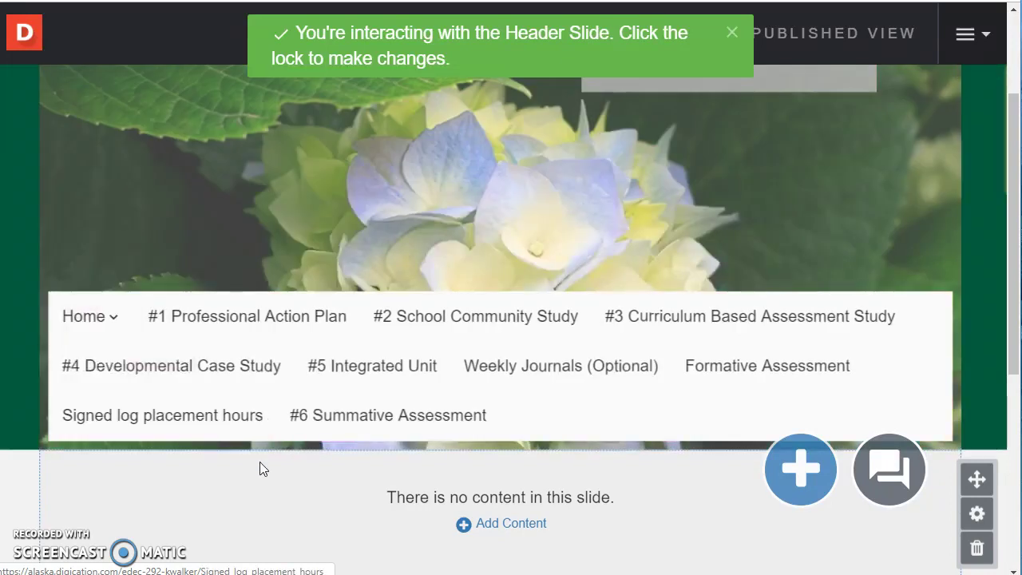
scroll(260, 463, down, 1)
scroll(260, 467, up, 1)
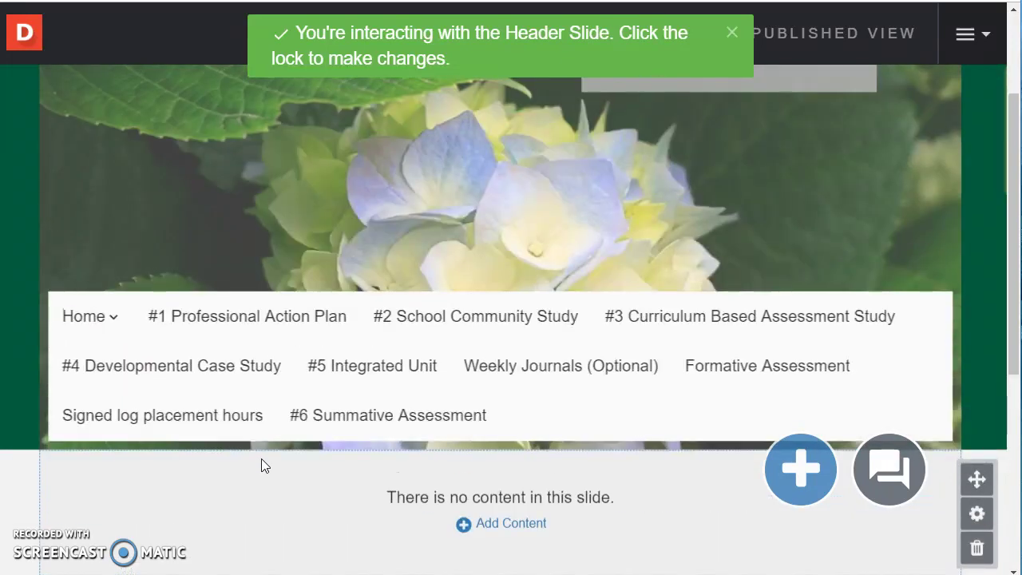
scroll(265, 465, down, 3)
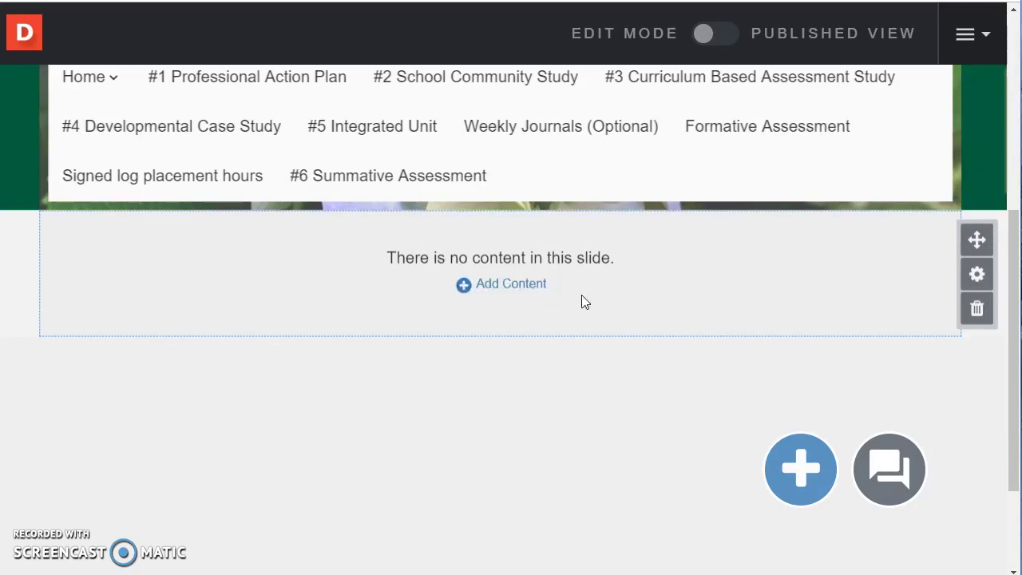
Step: Add a Rich Text block from the Text category to the empty slide and place the cursor in it
click(493, 279)
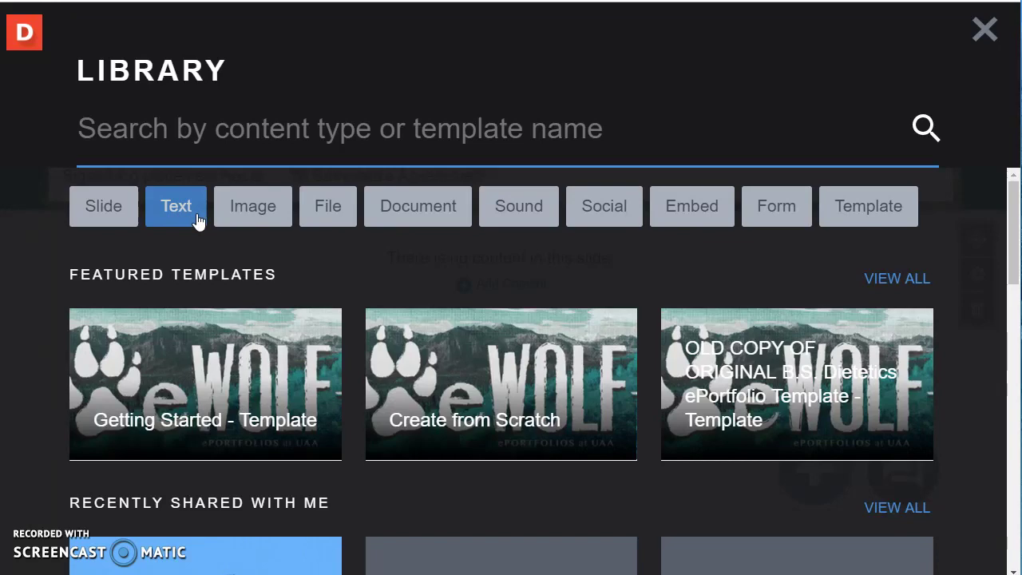
click(166, 219)
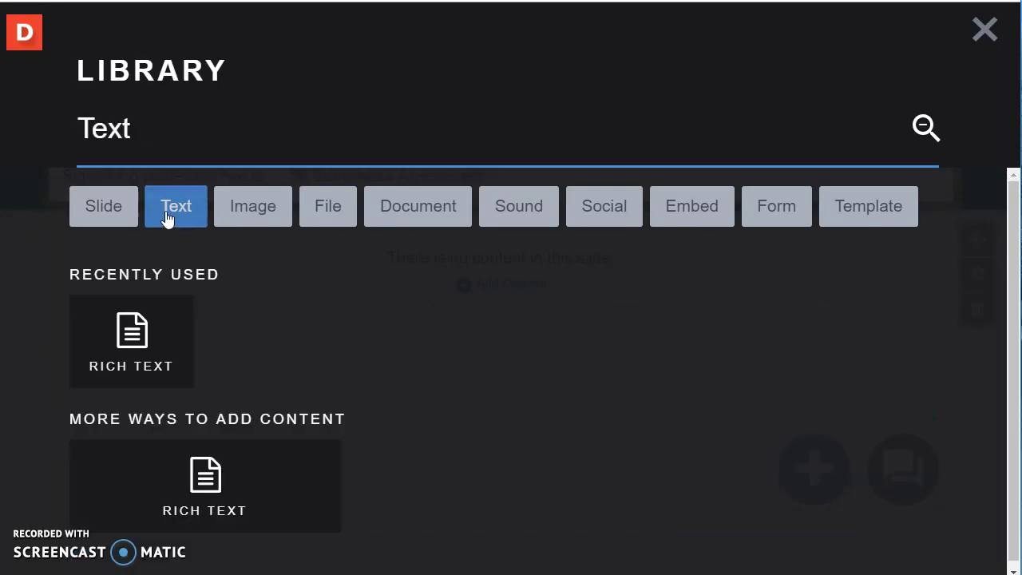
click(115, 375)
click(334, 266)
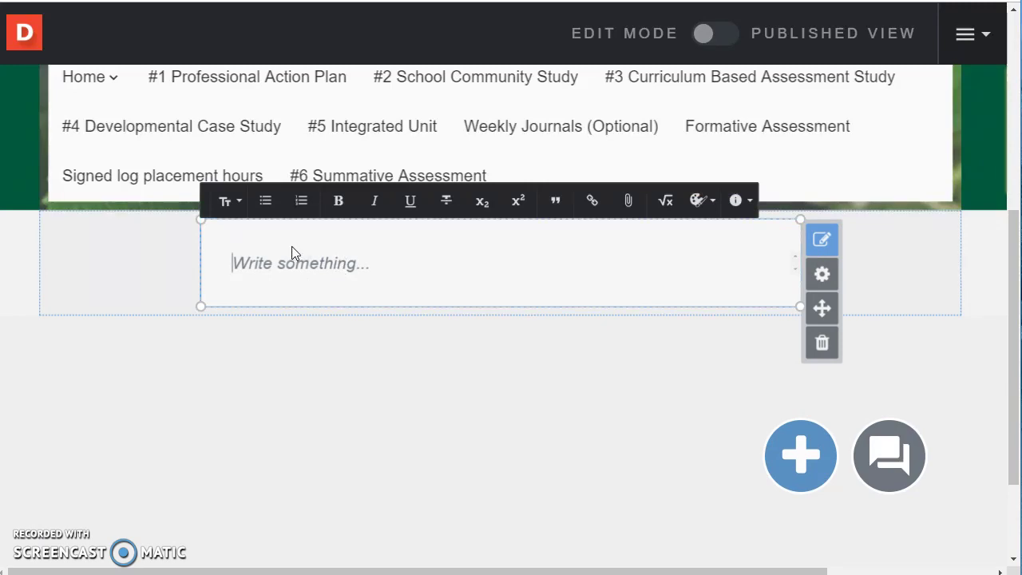
Step: Paste the bio paragraphs into the rich text block
key(ctrl+v)
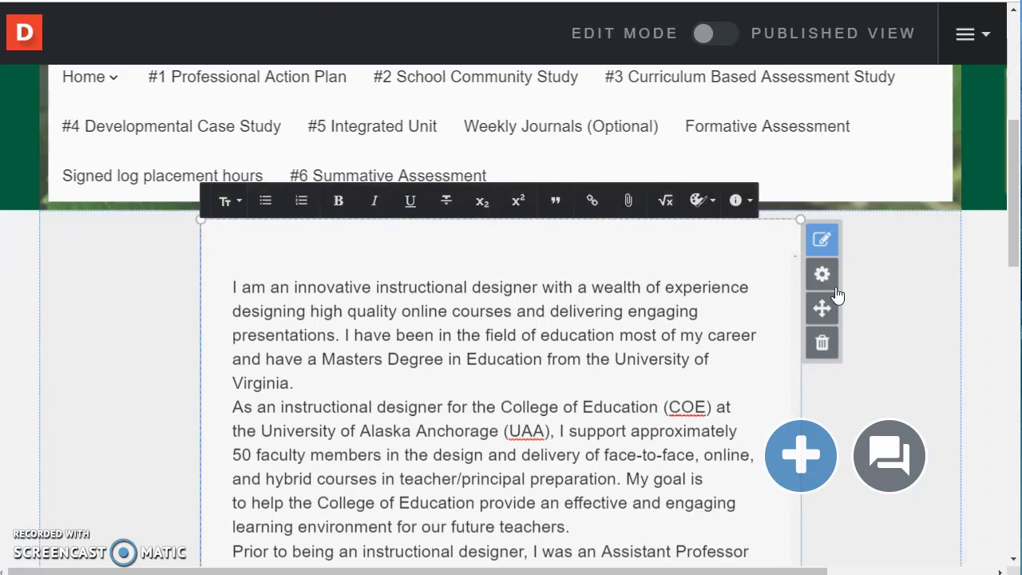
scroll(640, 394, down, 2)
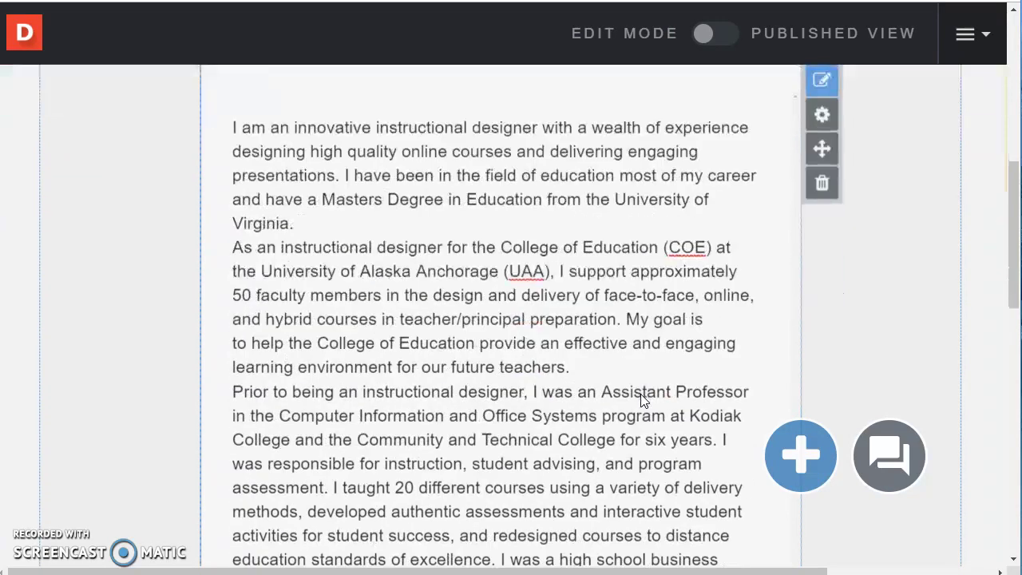
scroll(614, 394, up, 2)
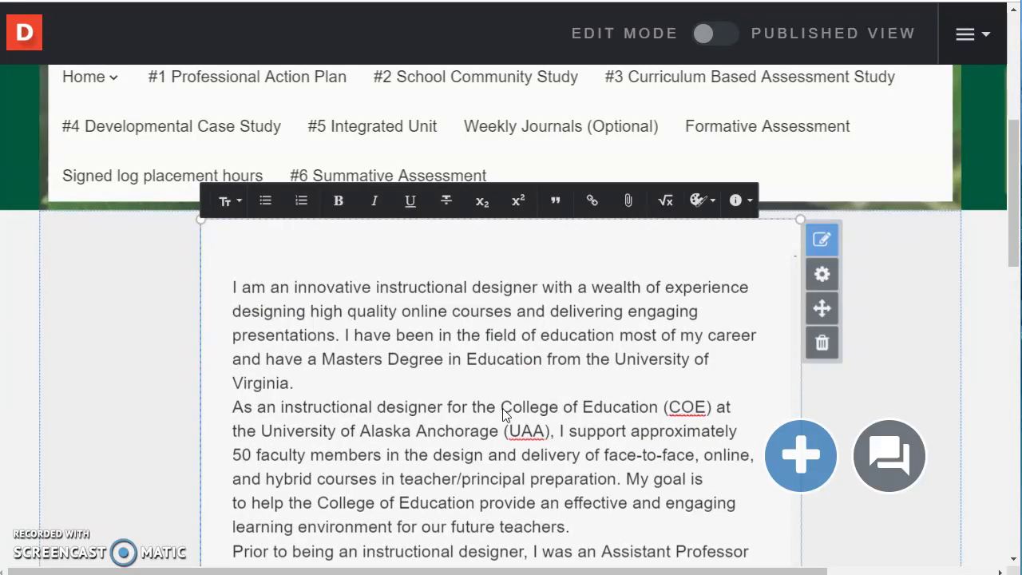
Step: Change 'College of Education' to 'School of Education' and select the new phrase
drag(502, 409, 658, 412)
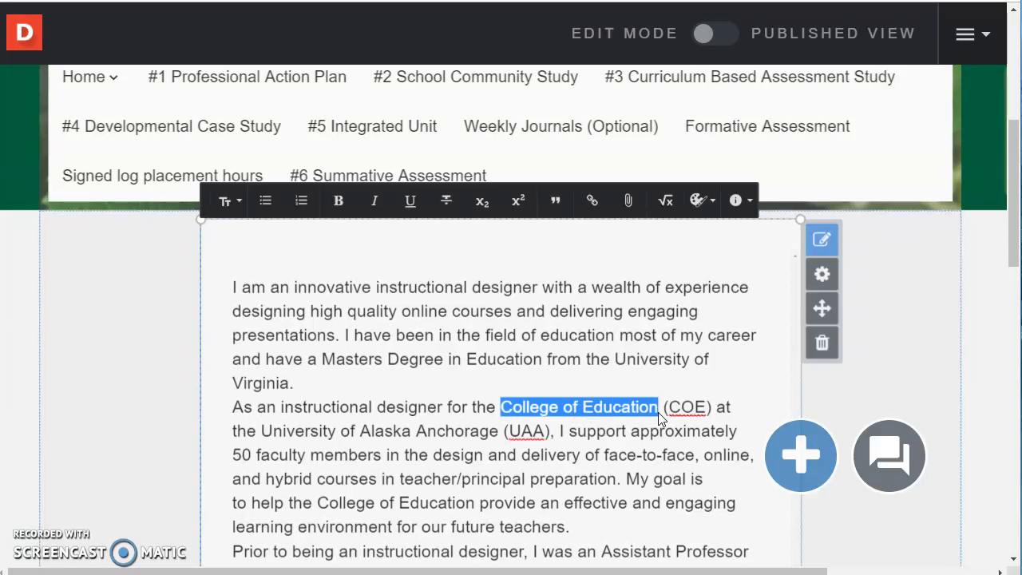
double_click(539, 409)
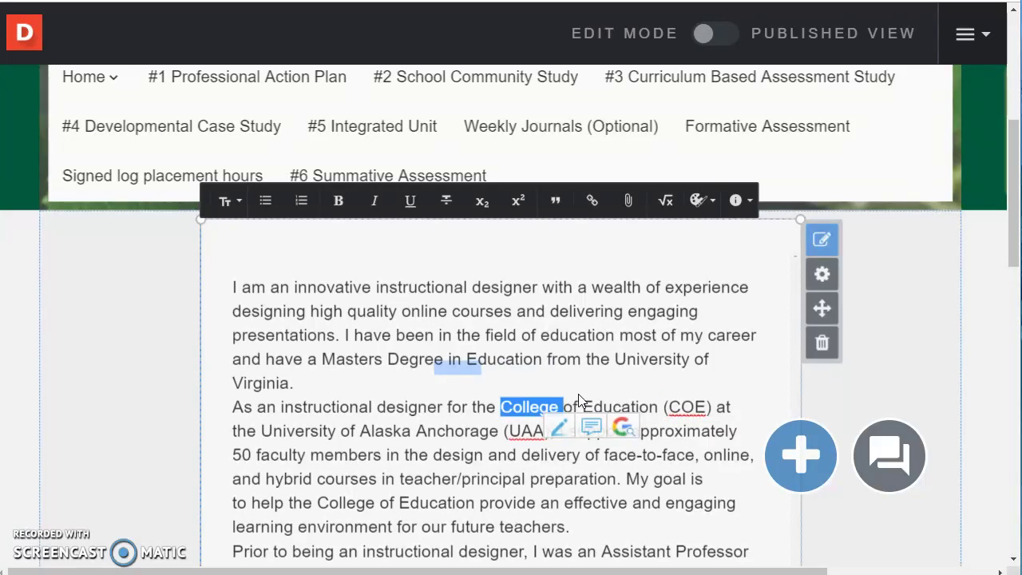
text(School)
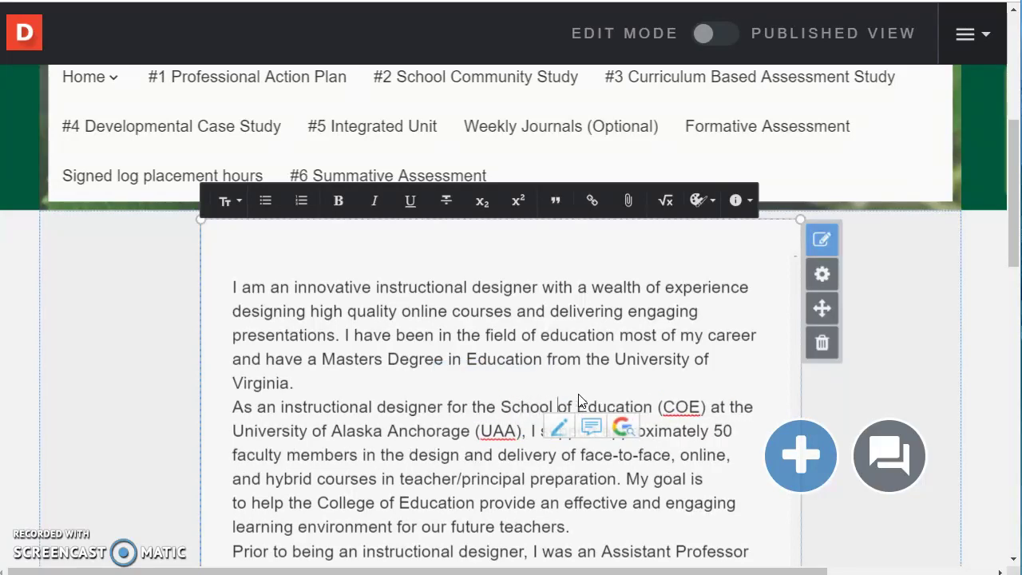
drag(500, 408, 650, 412)
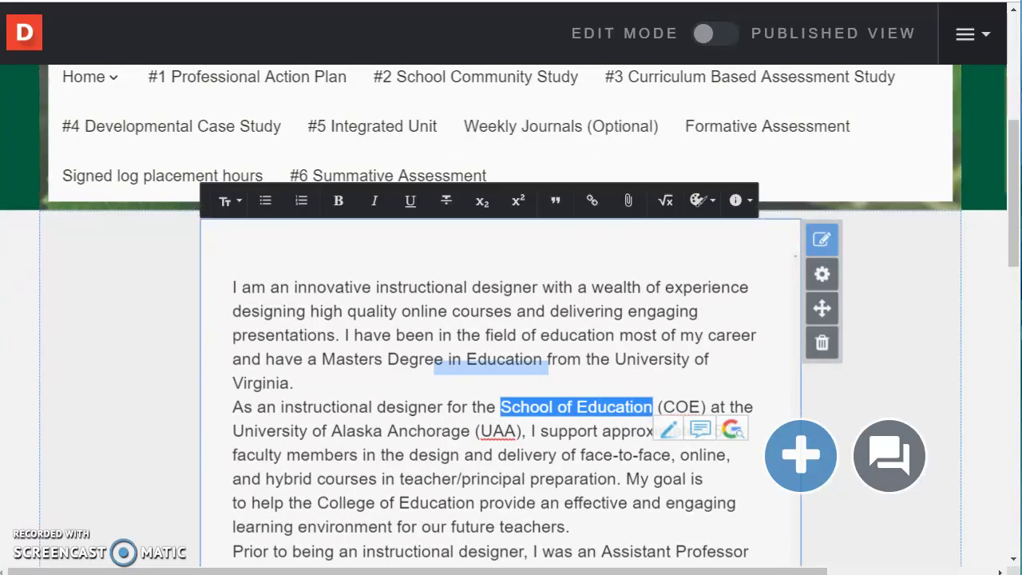
Step: Load the UAA School of Education page from the COE bookmark in a new tab, copy its URL, and return to EDEC 292
key(F11)
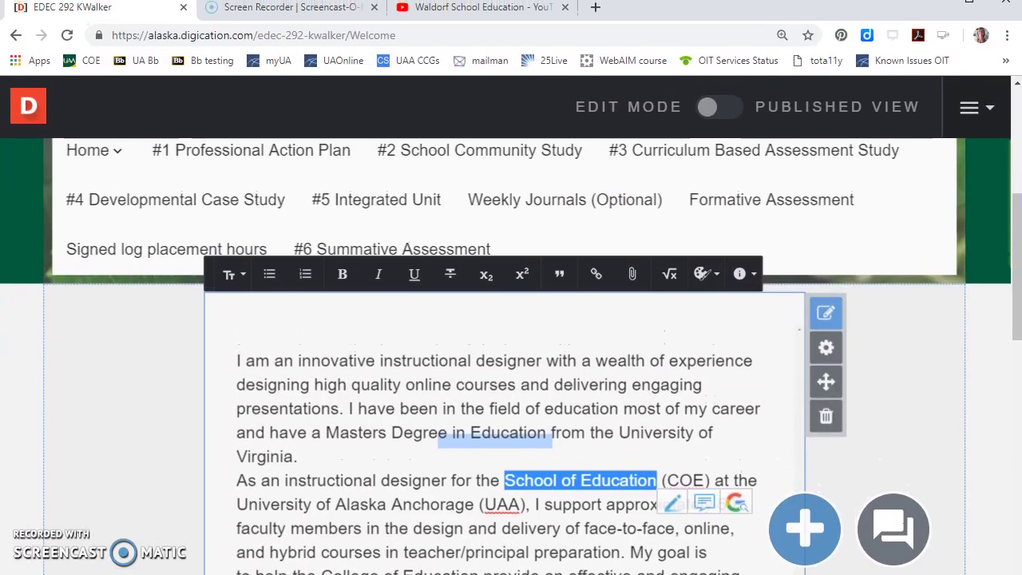
click(595, 12)
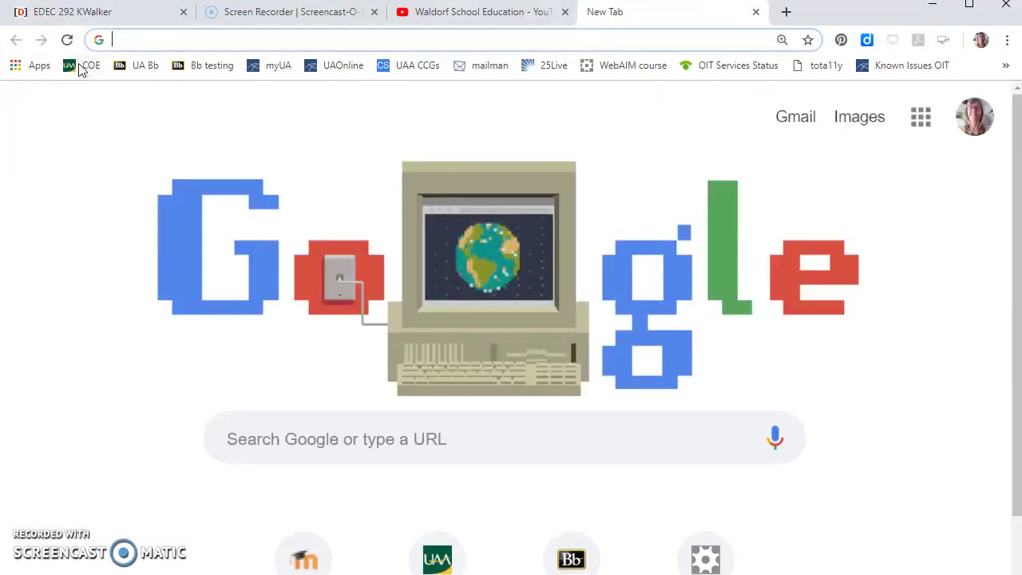
click(84, 64)
click(429, 38)
key(ctrl+c)
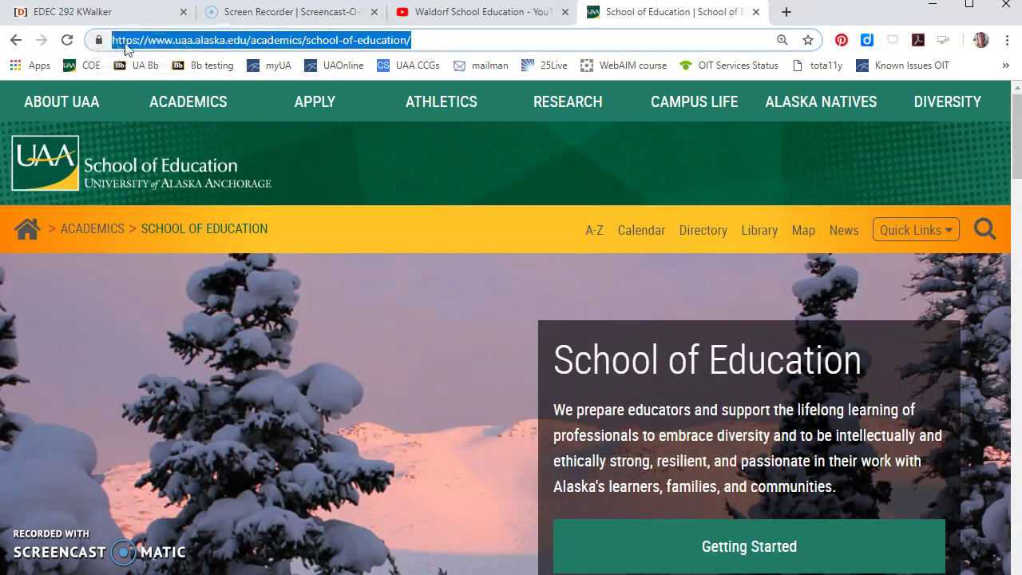
click(132, 19)
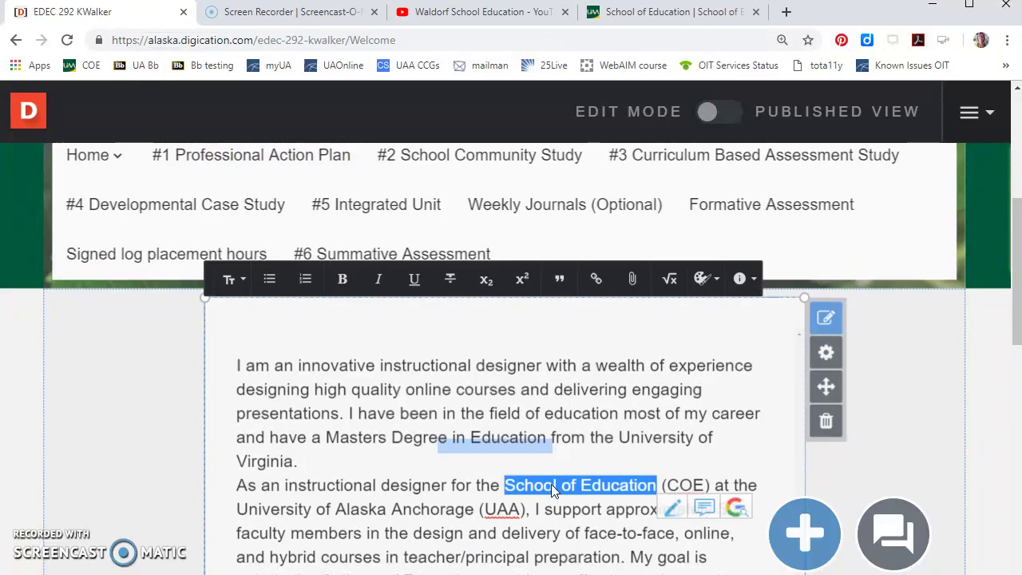
Step: Link 'School of Education' to the copied UAA URL, opening in a new window
click(594, 280)
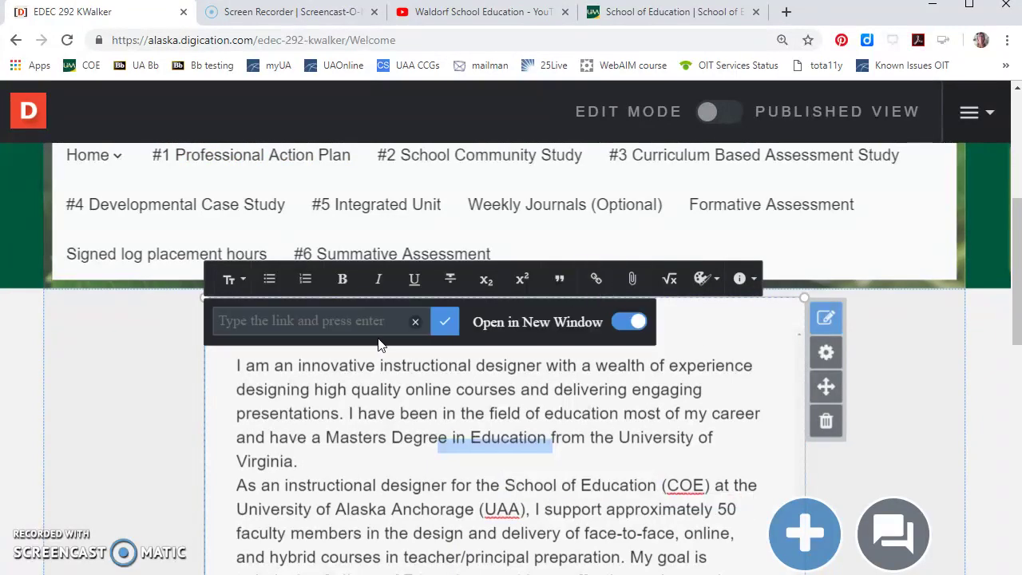
key(ctrl+v)
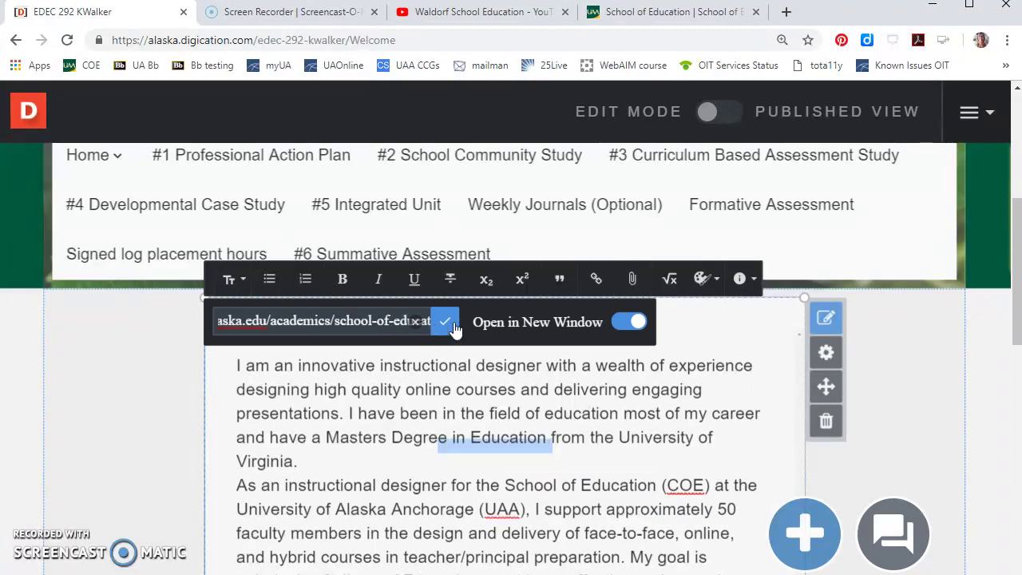
click(451, 324)
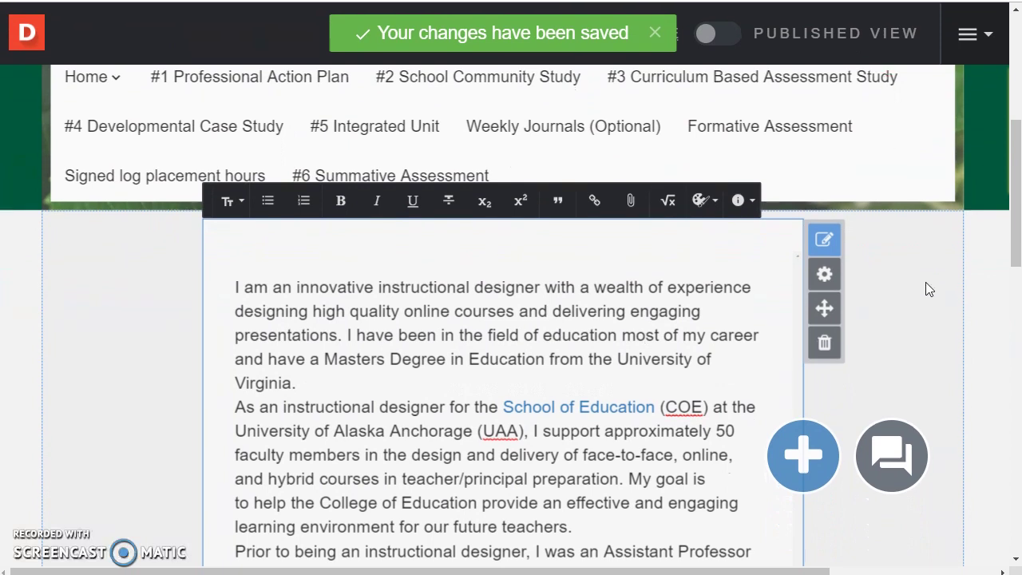
Step: Close the bio text editor and turn on repositioning for the text block
click(908, 315)
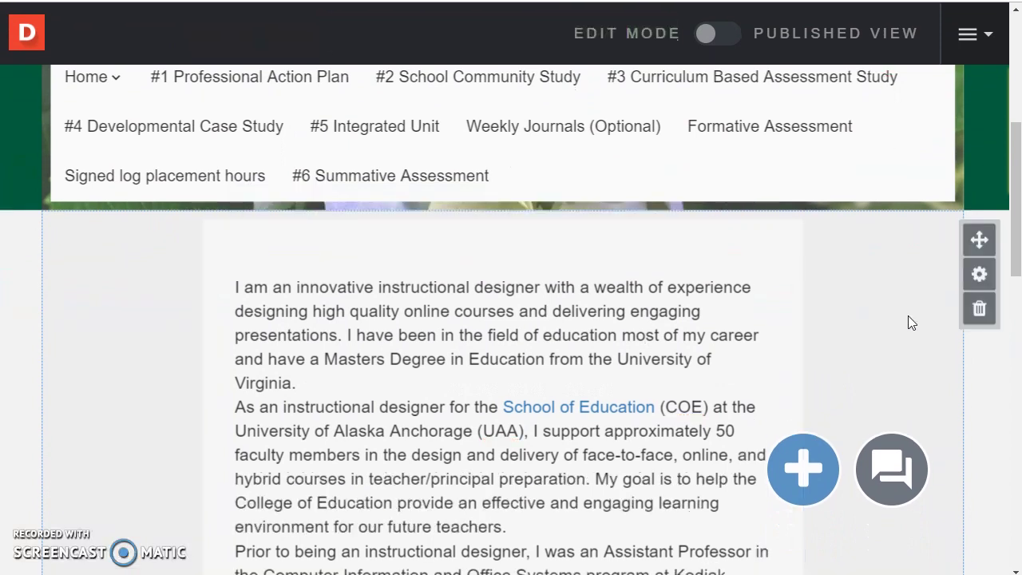
double_click(585, 338)
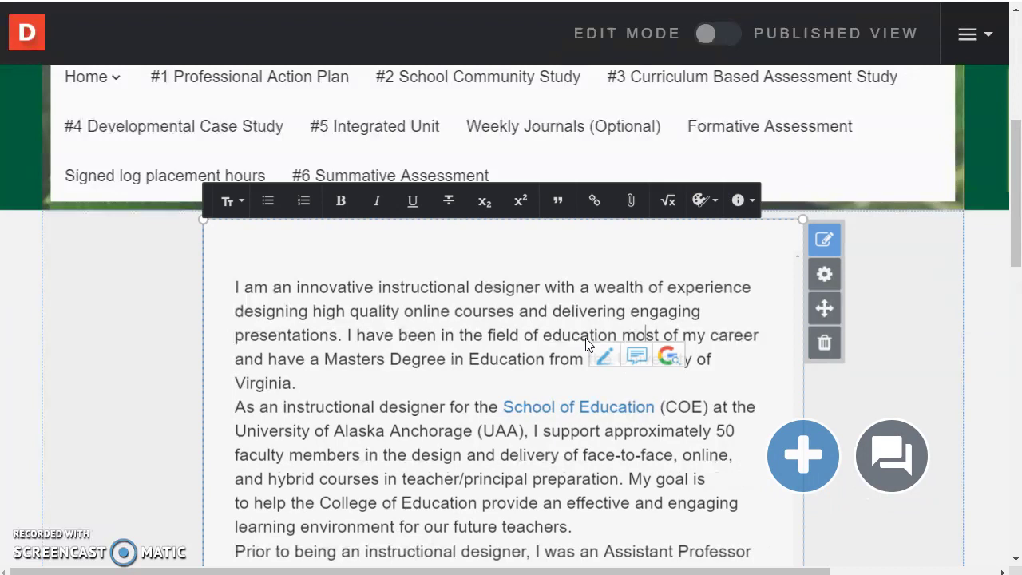
click(826, 244)
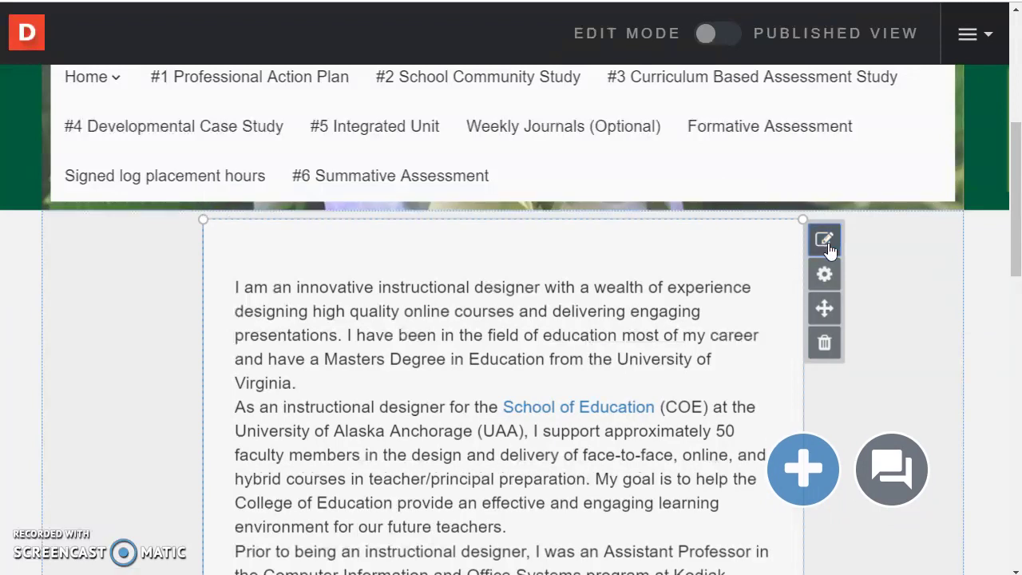
click(825, 310)
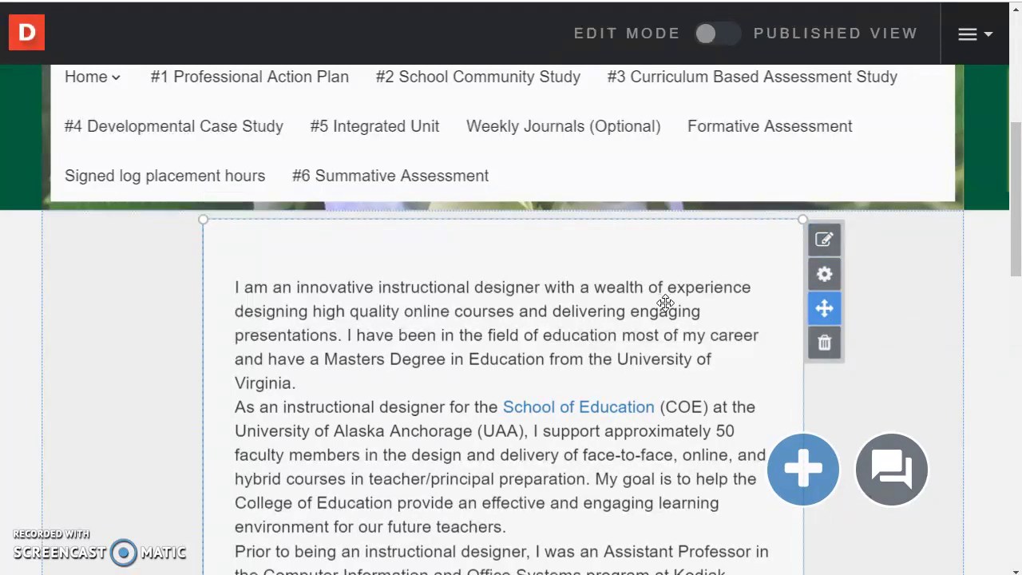
Step: Open the content Library at the bottom of the page, below the bio
scroll(955, 341, down, 2)
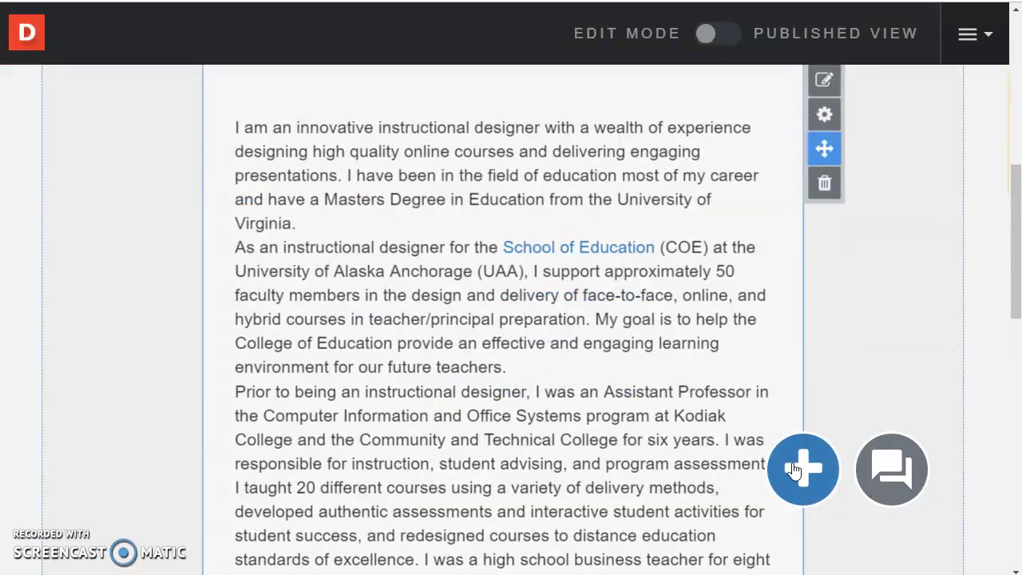
scroll(892, 357, down, 5)
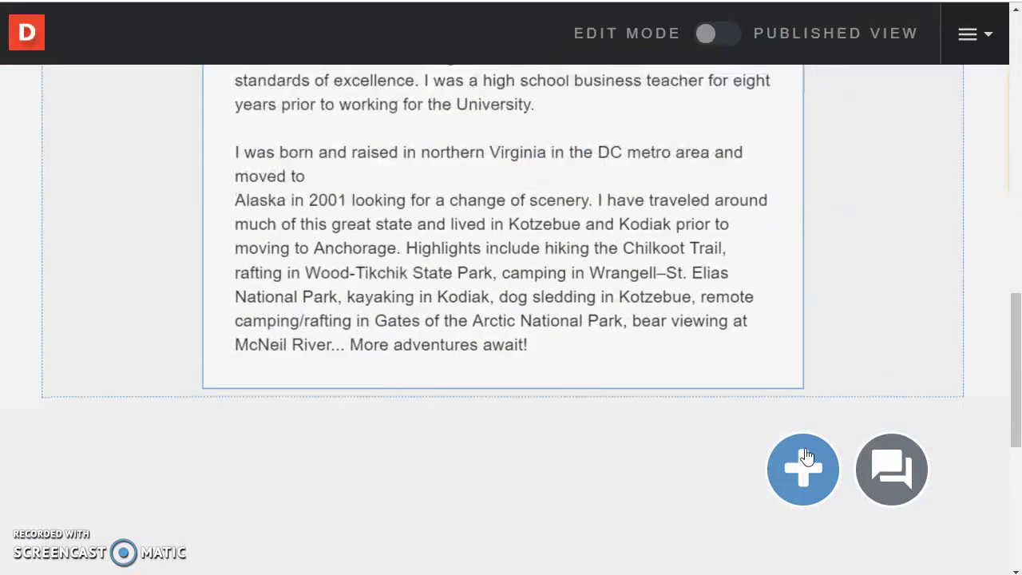
click(793, 477)
click(248, 214)
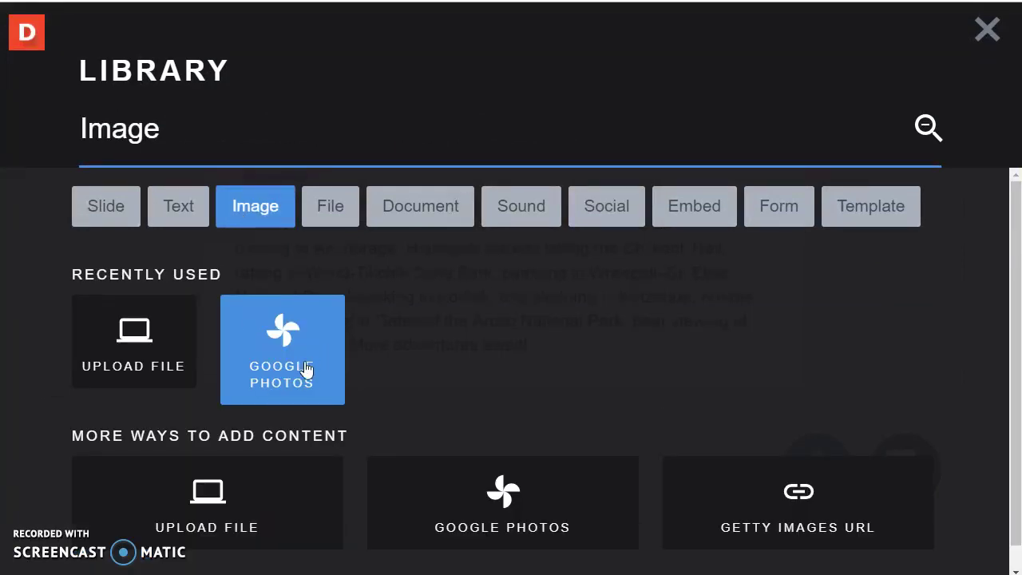
click(137, 366)
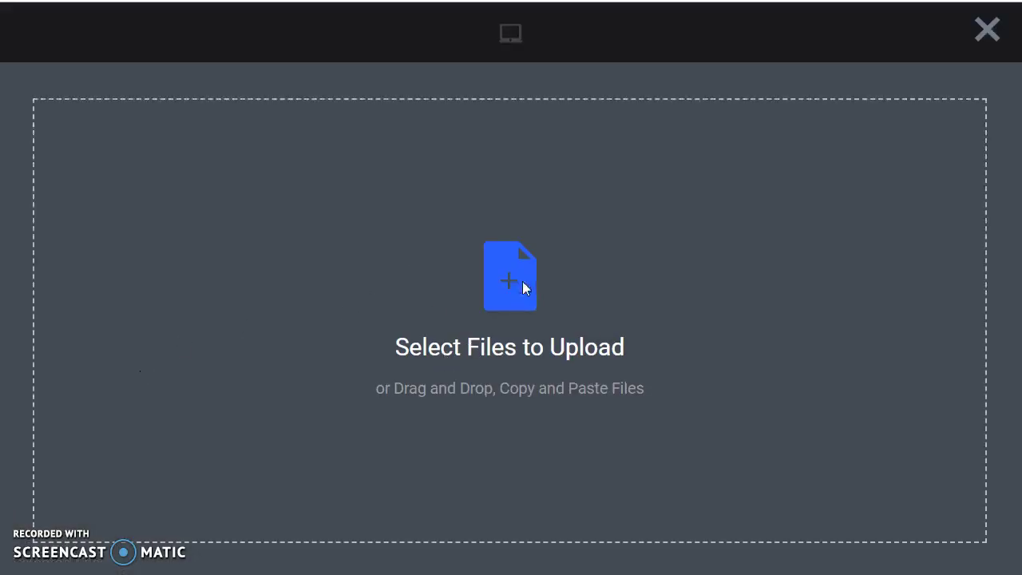
click(524, 283)
click(276, 32)
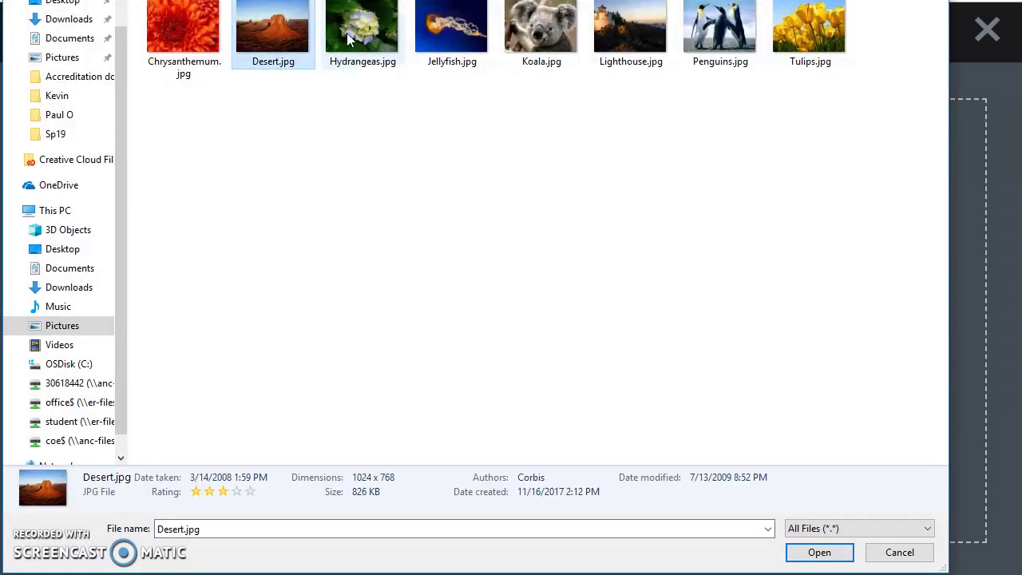
click(351, 39)
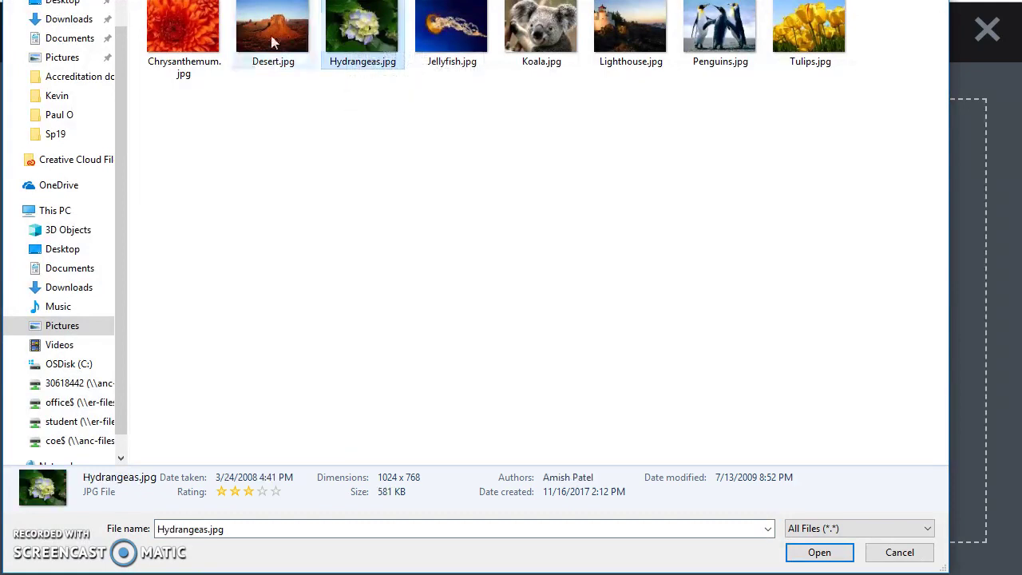
click(270, 35)
click(184, 32)
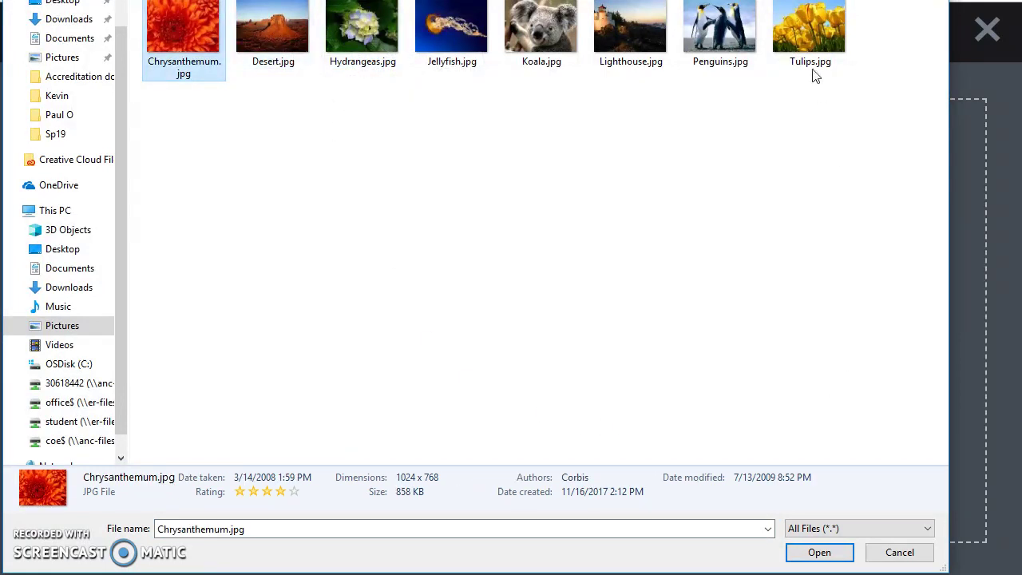
click(819, 551)
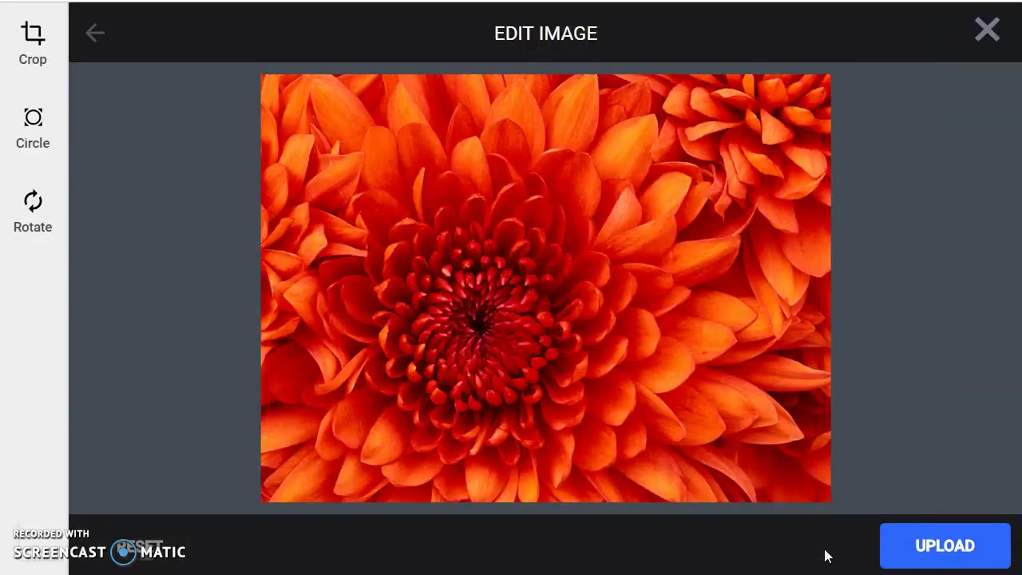
click(913, 546)
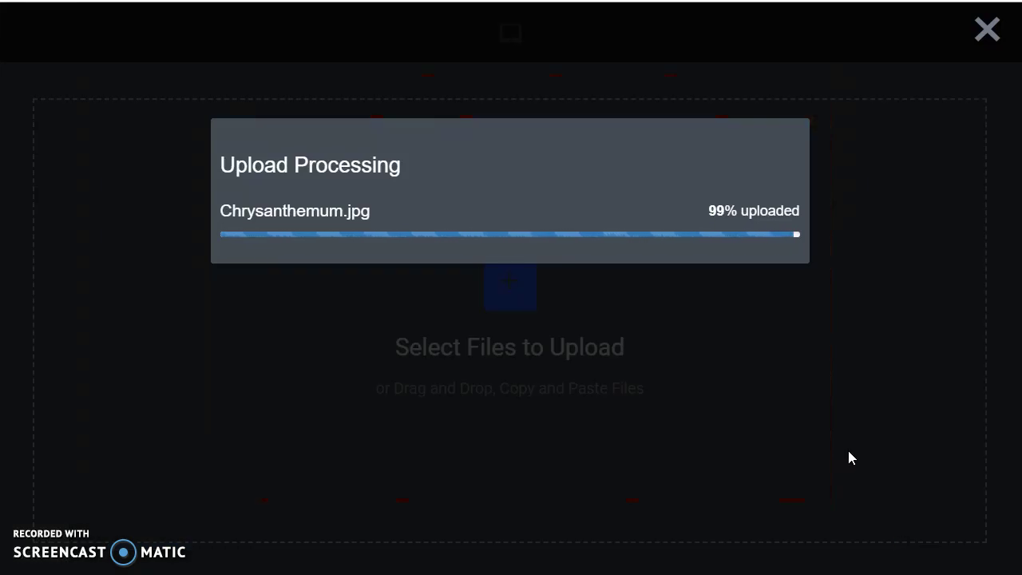
scroll(855, 447, down, 1)
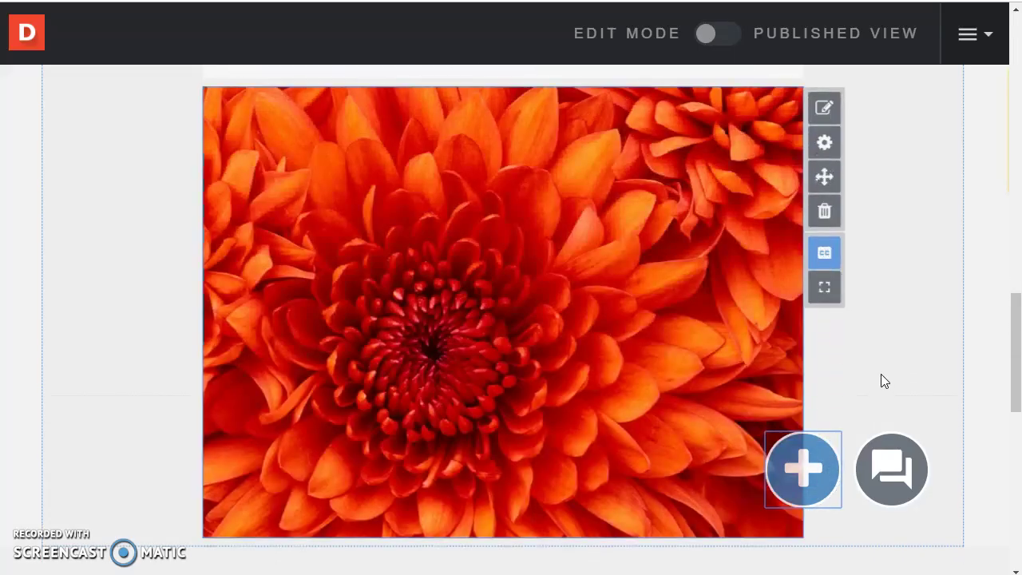
scroll(859, 382, up, 2)
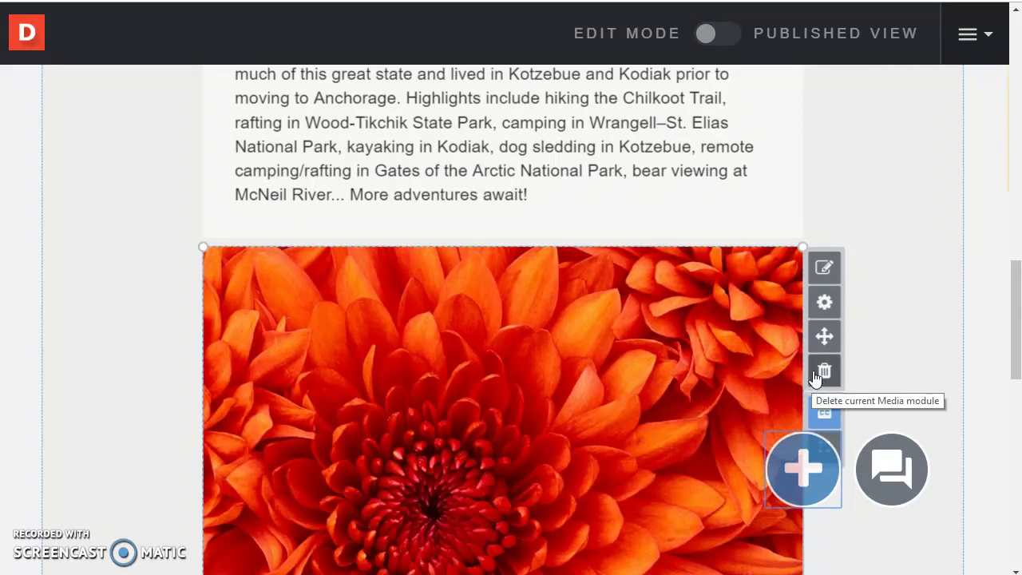
scroll(898, 359, up, 3)
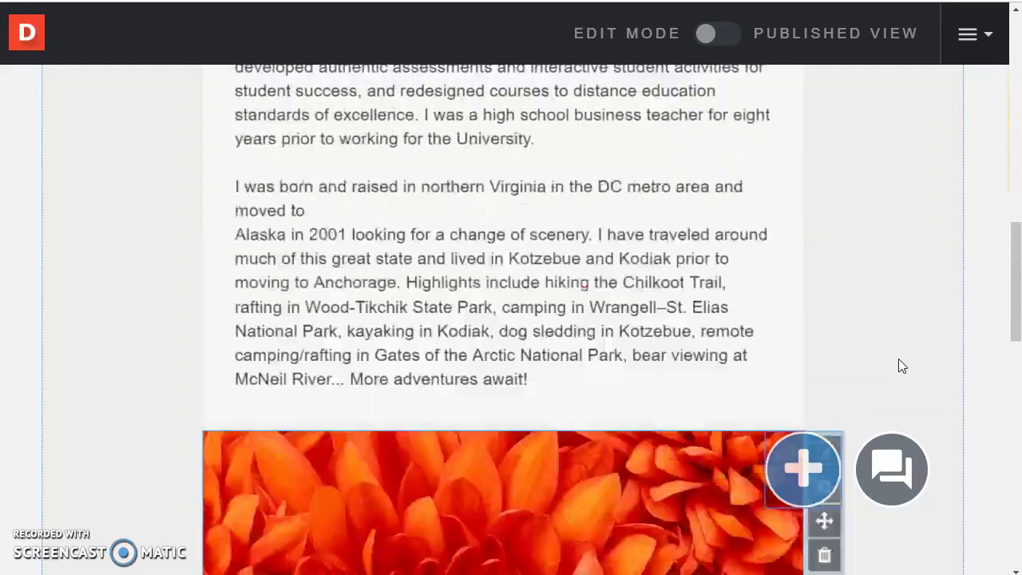
scroll(898, 366, up, 6)
scroll(413, 304, up, 3)
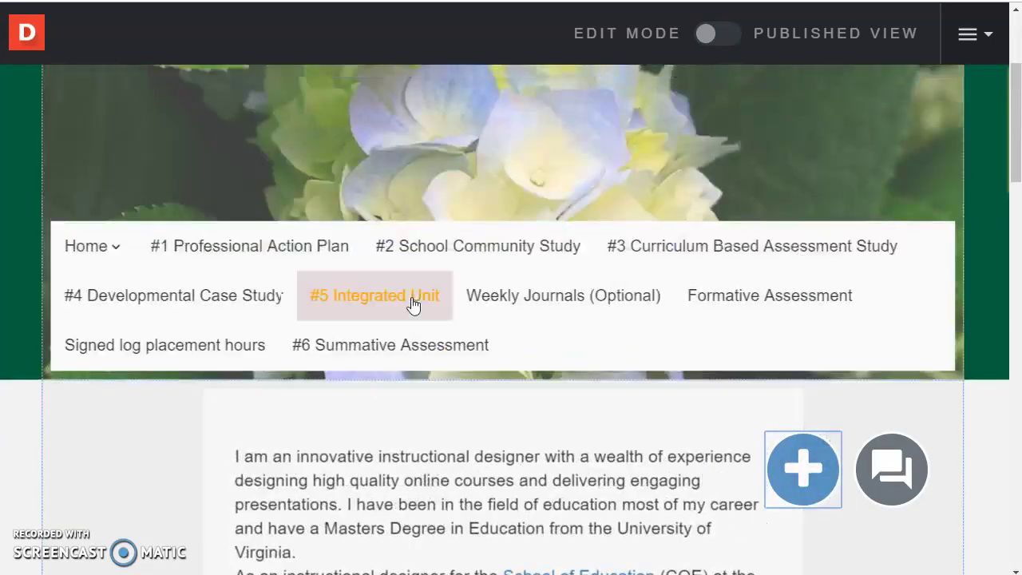
Step: On #1 Professional Action Plan, upload Code_Of_Ethics_Three_Column_Changes_Highlighted.pdf as Document content
click(279, 256)
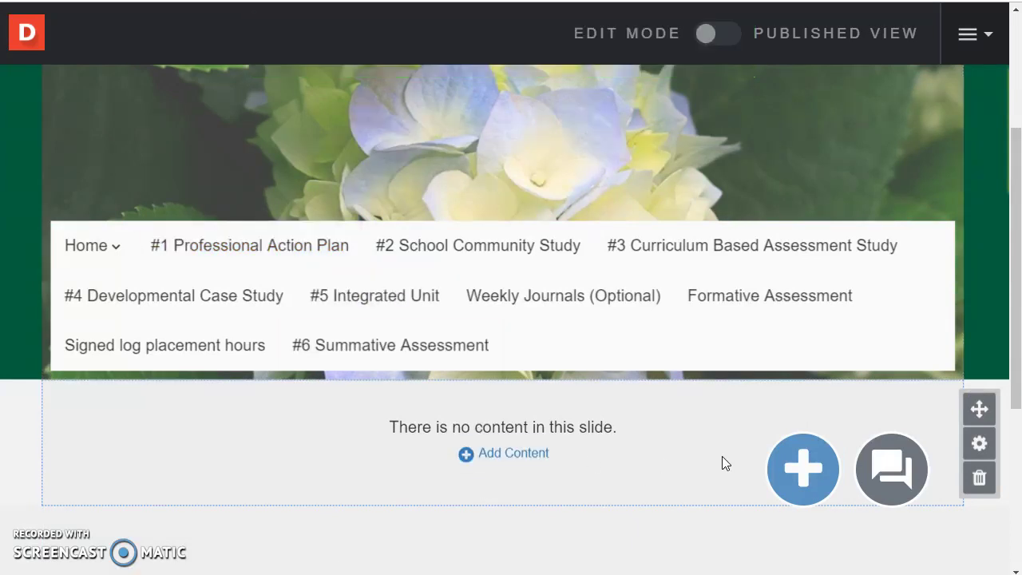
click(484, 455)
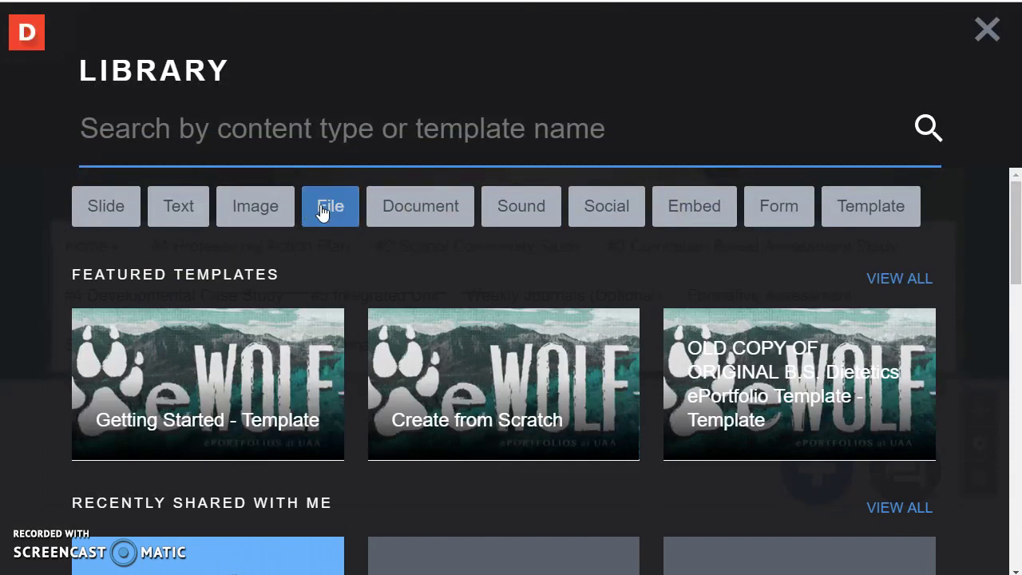
click(392, 214)
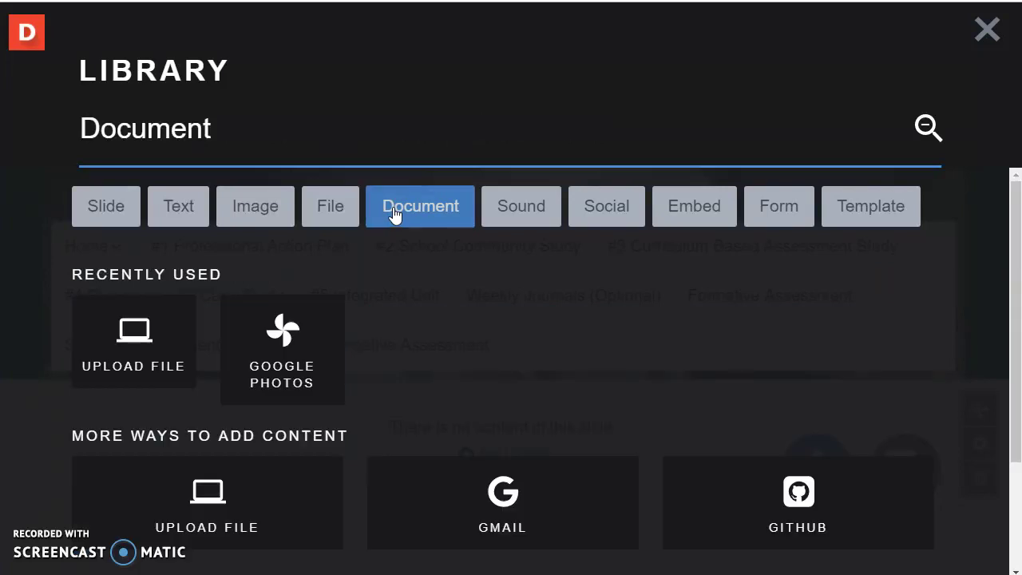
click(152, 344)
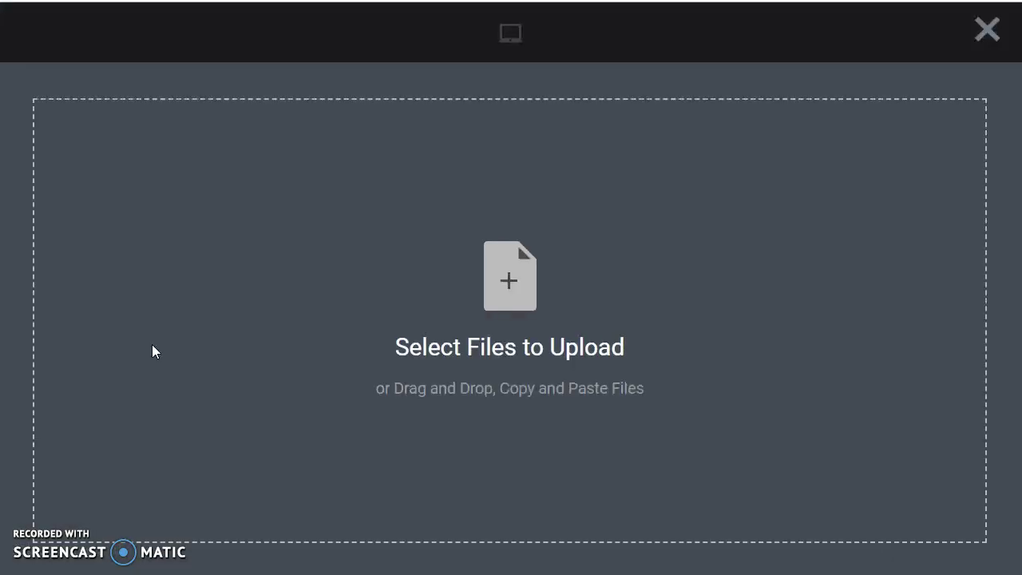
click(518, 243)
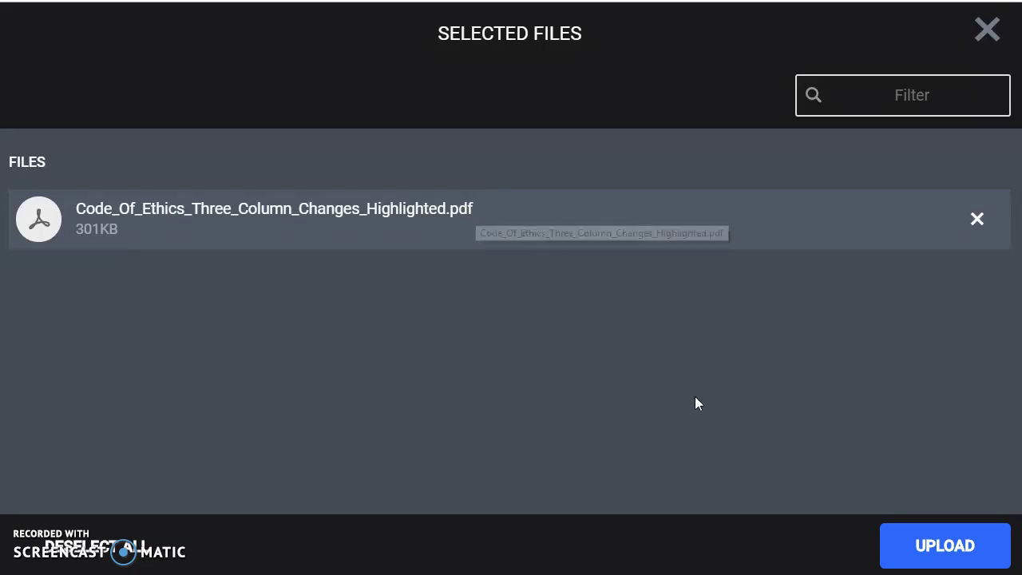
click(946, 546)
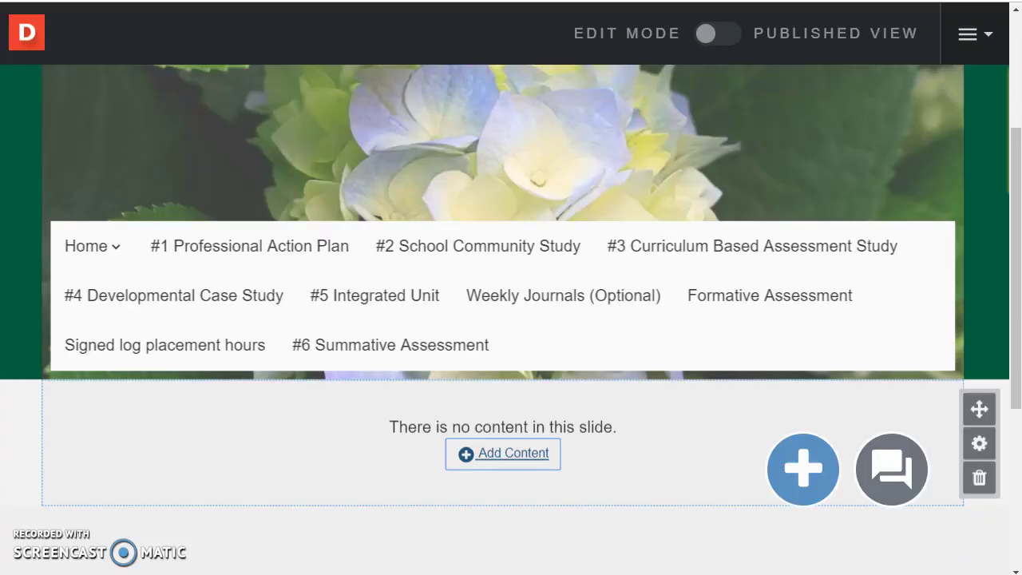
Step: Drag the Code of Ethics PDF viewer's resize handle down so it shows two pages
drag(1020, 166, 1020, 230)
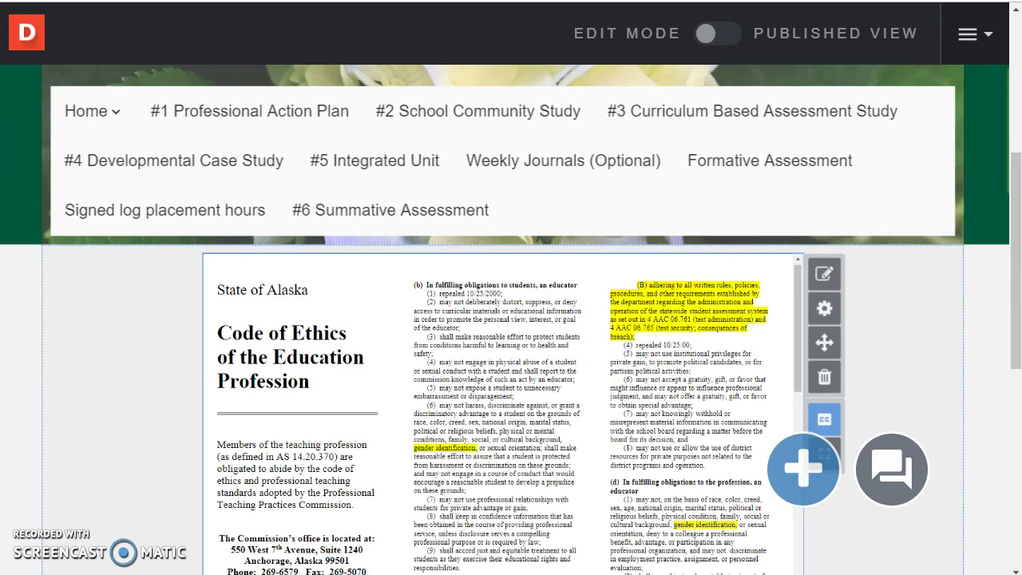
drag(1017, 264, 1017, 331)
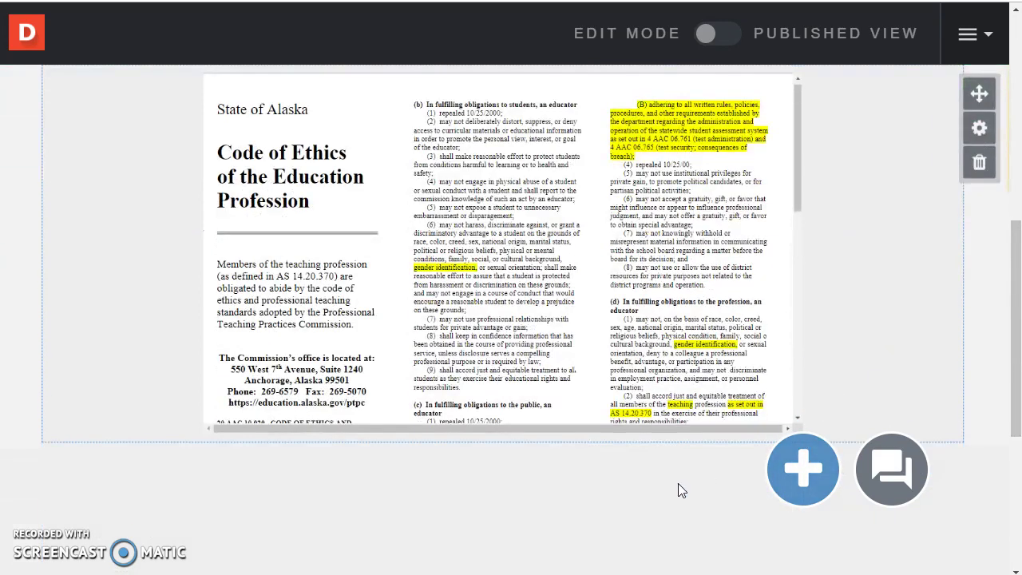
mouse_move(670, 440)
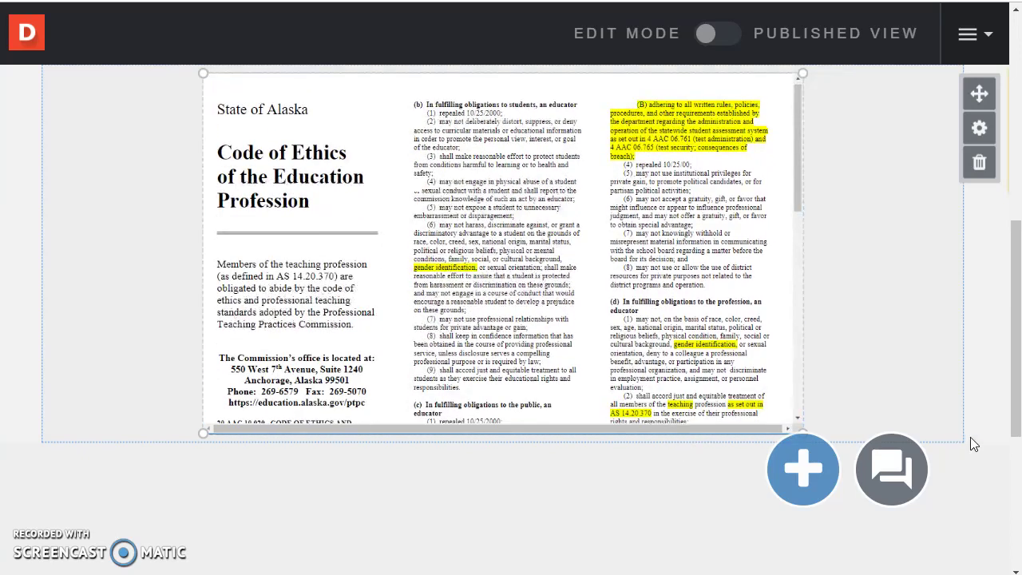
mouse_move(754, 412)
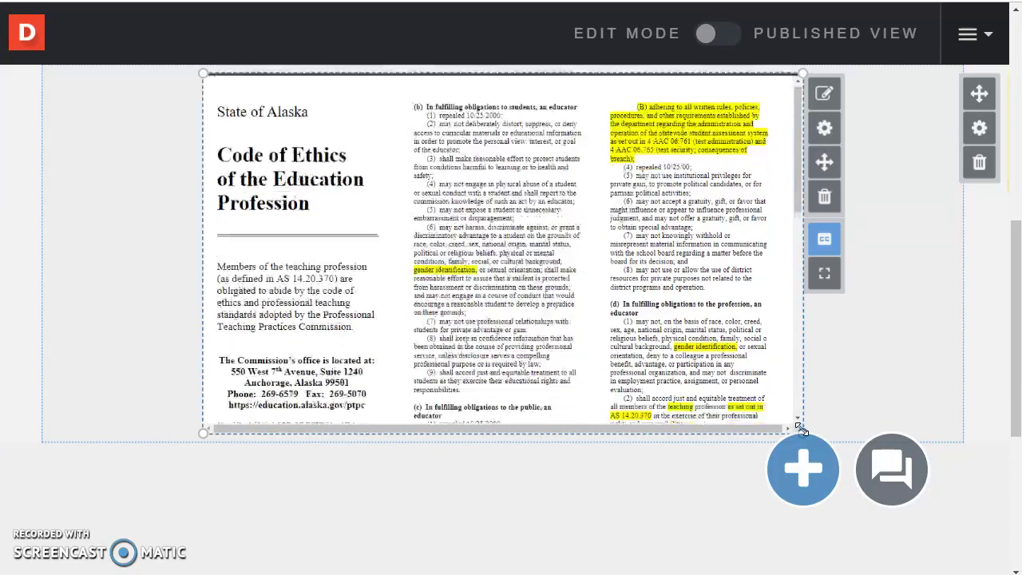
drag(802, 432, 818, 565)
scroll(773, 436, up, 2)
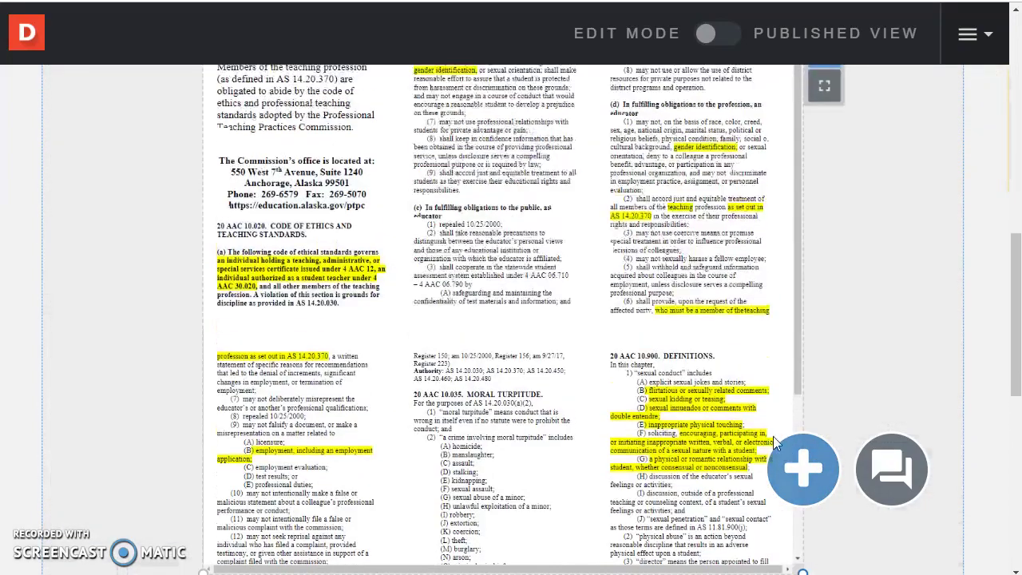
scroll(890, 350, up, 5)
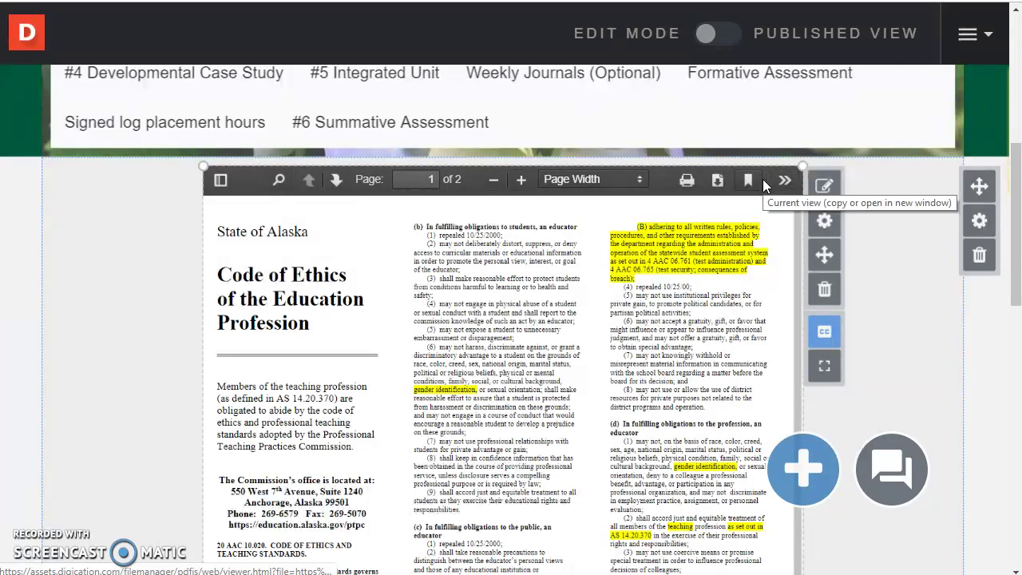
scroll(924, 346, down, 4)
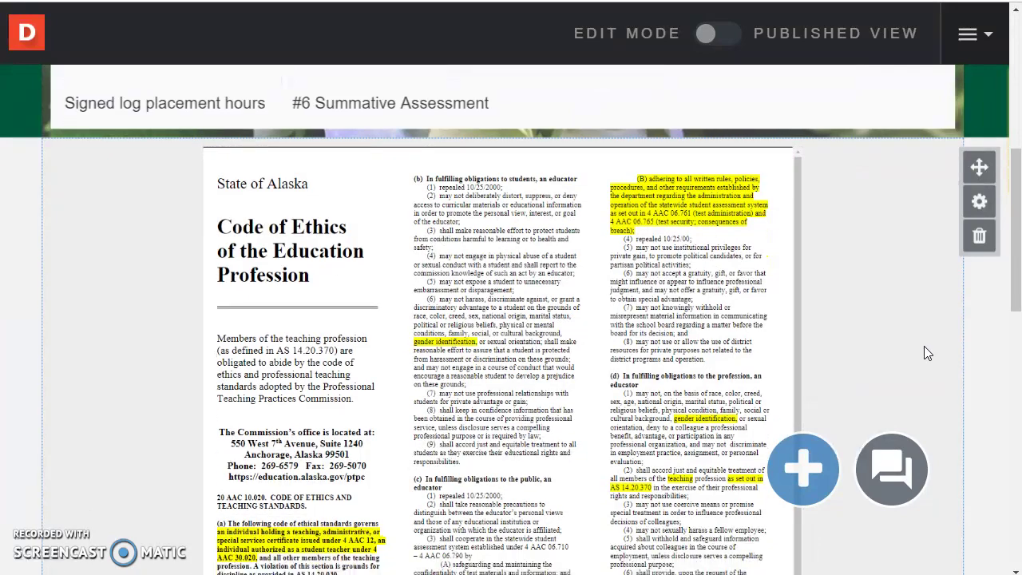
scroll(924, 354, down, 3)
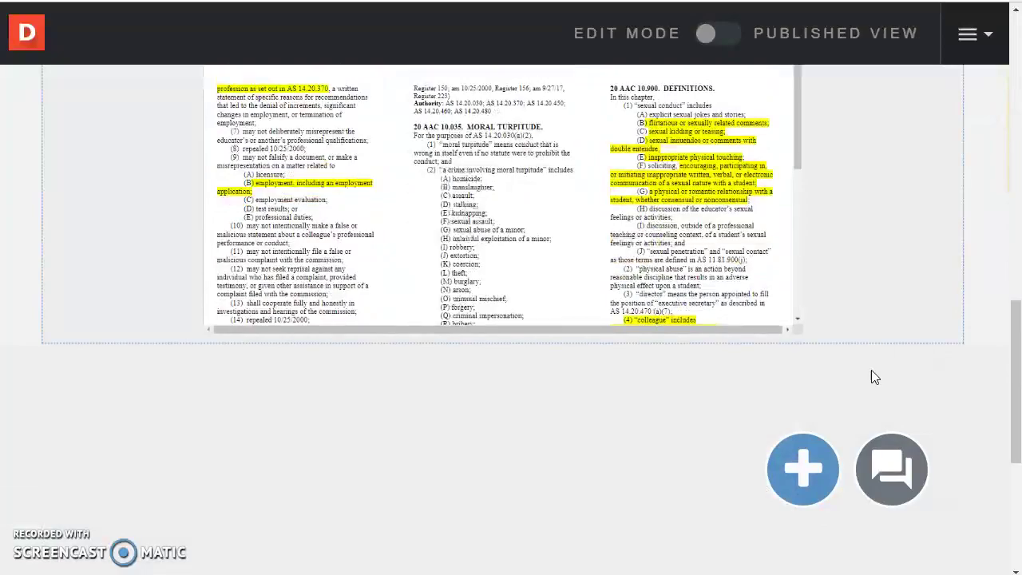
Step: Upload Completed-Understanding-by-Design-Template-1tu2p9q.docx as Document content below the PDF
click(799, 487)
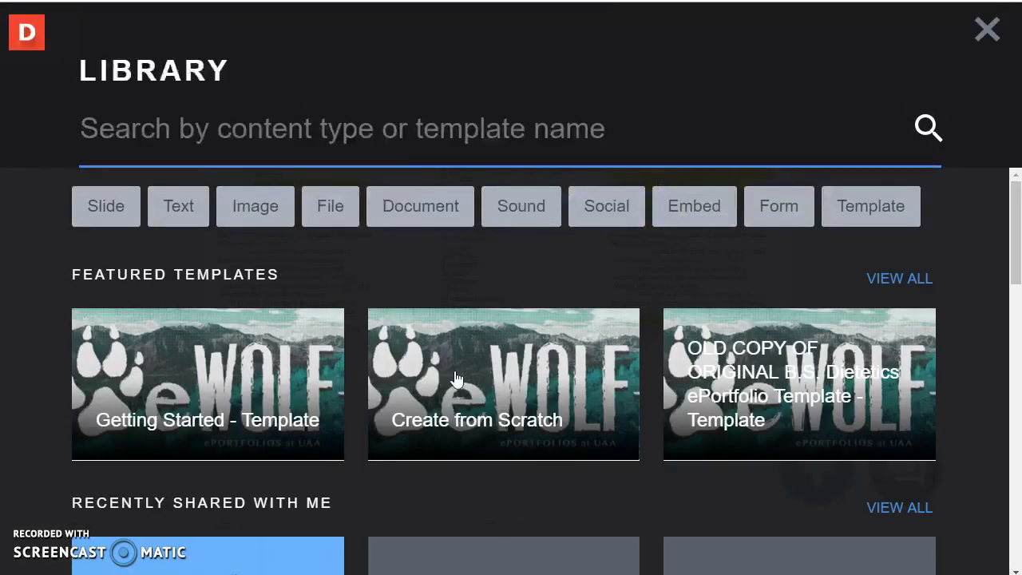
click(395, 213)
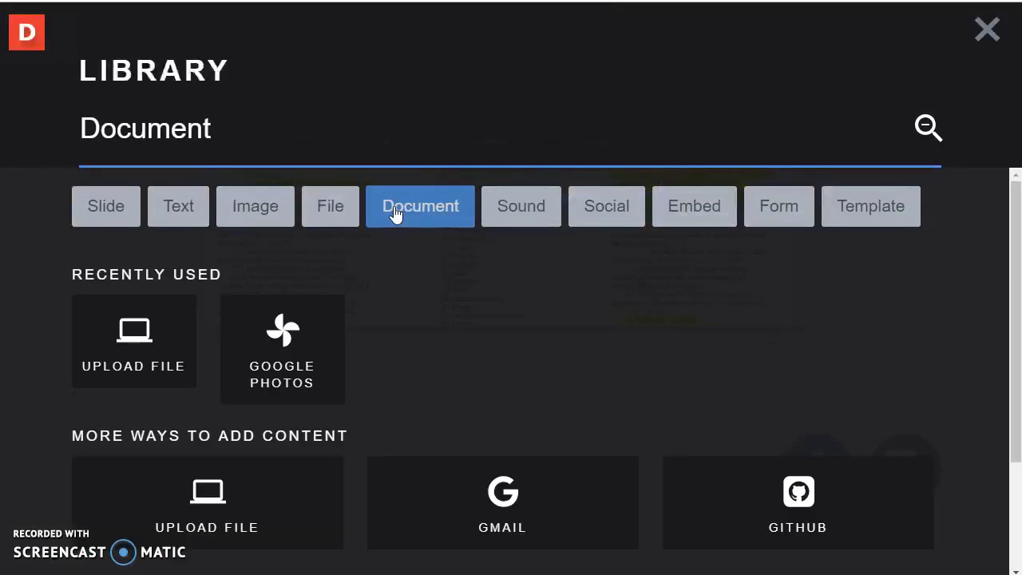
click(148, 380)
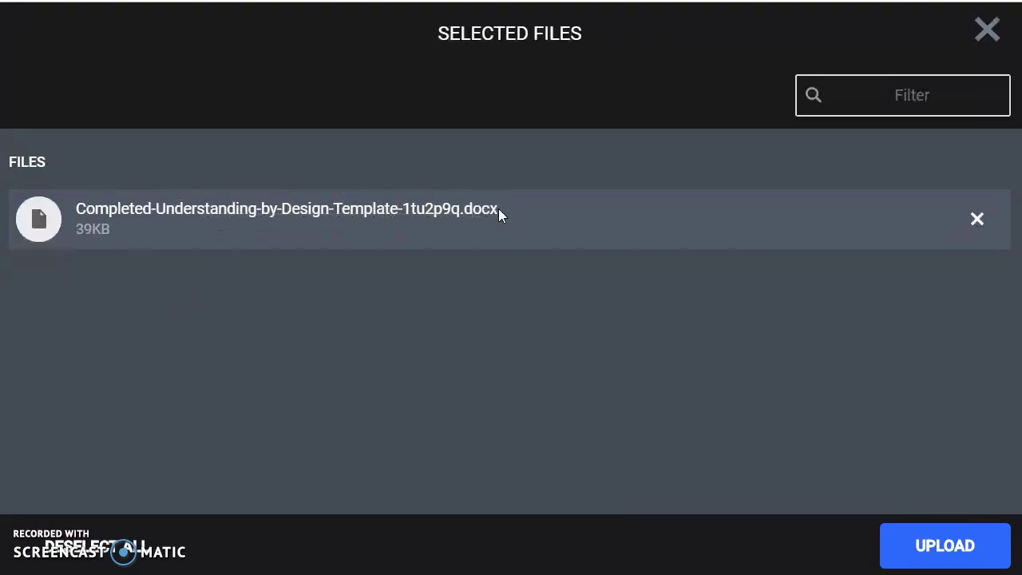
click(941, 544)
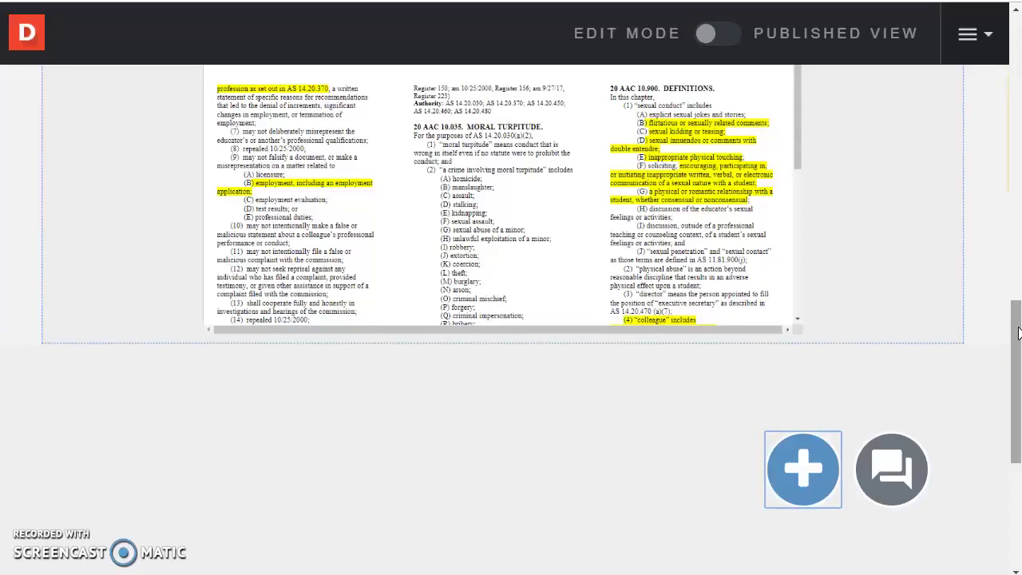
Step: Widen the Understanding by Design viewer to the full page width on both sides
scroll(383, 542, down, 3)
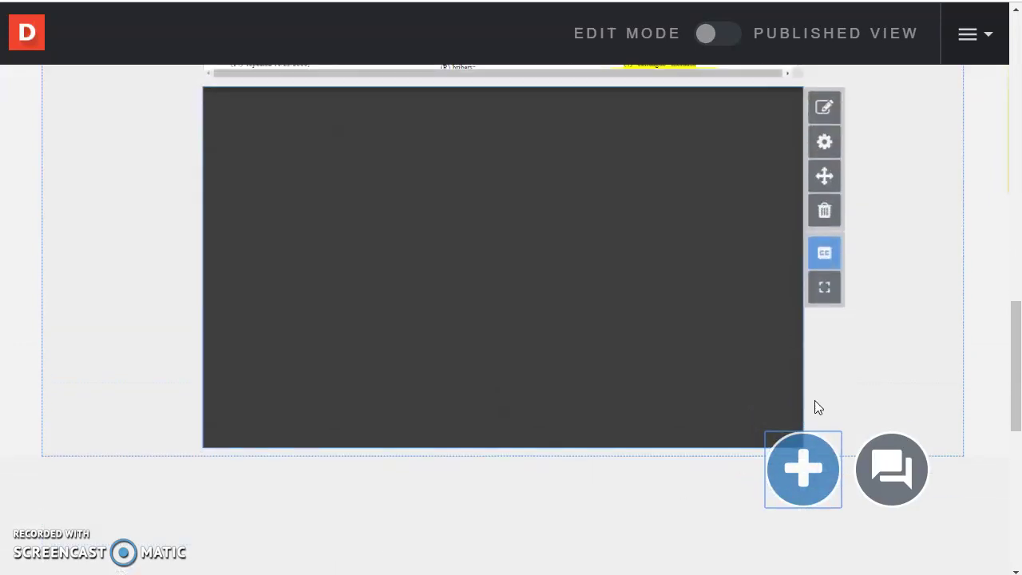
scroll(879, 386, up, 1)
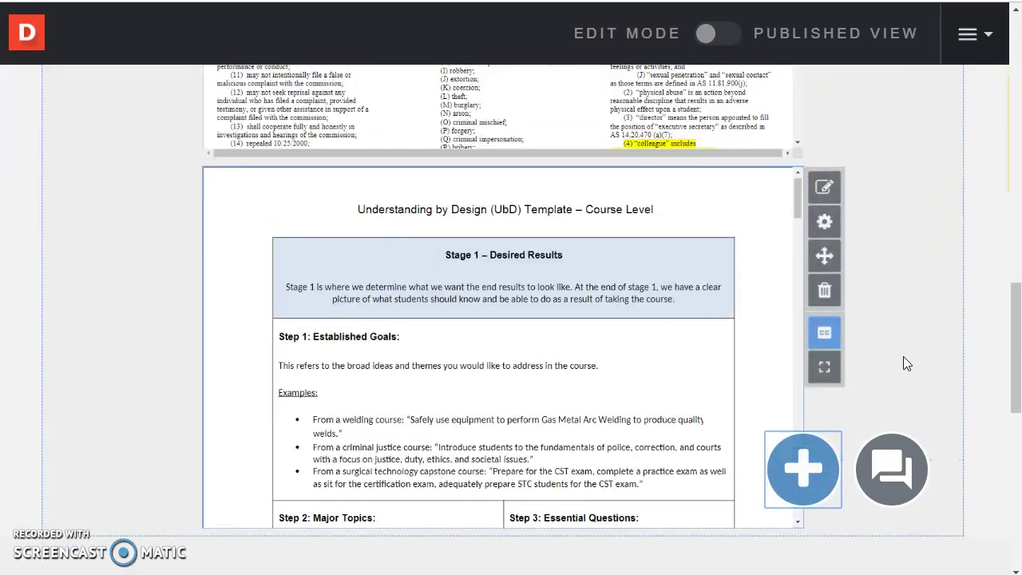
drag(803, 527, 832, 572)
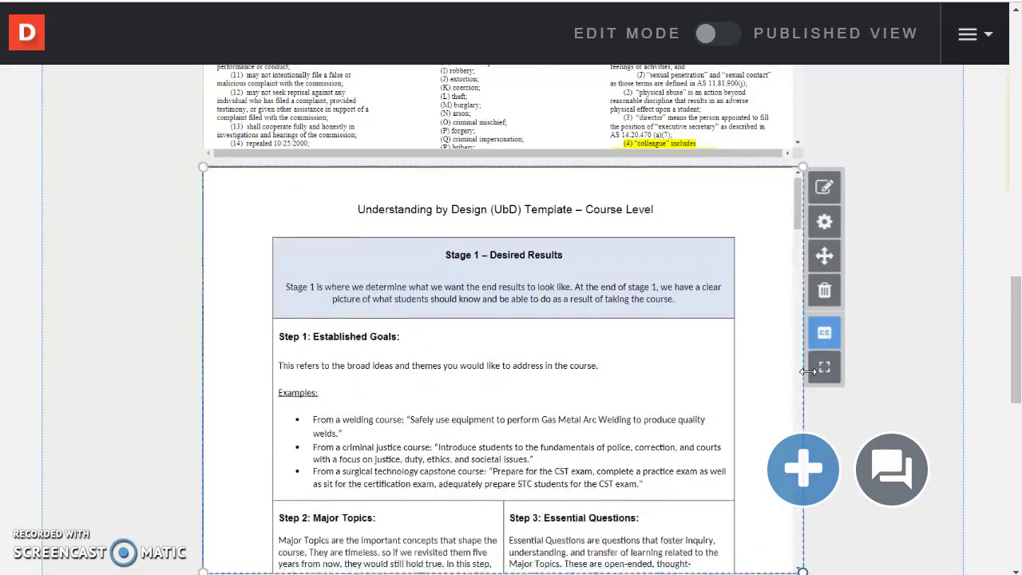
scroll(850, 525, down, 2)
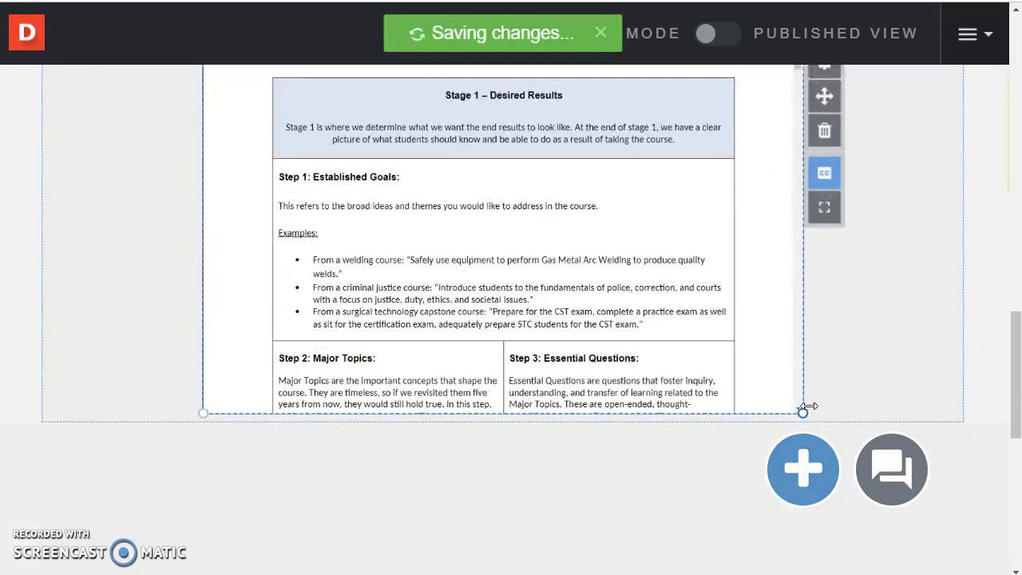
drag(801, 411, 932, 401)
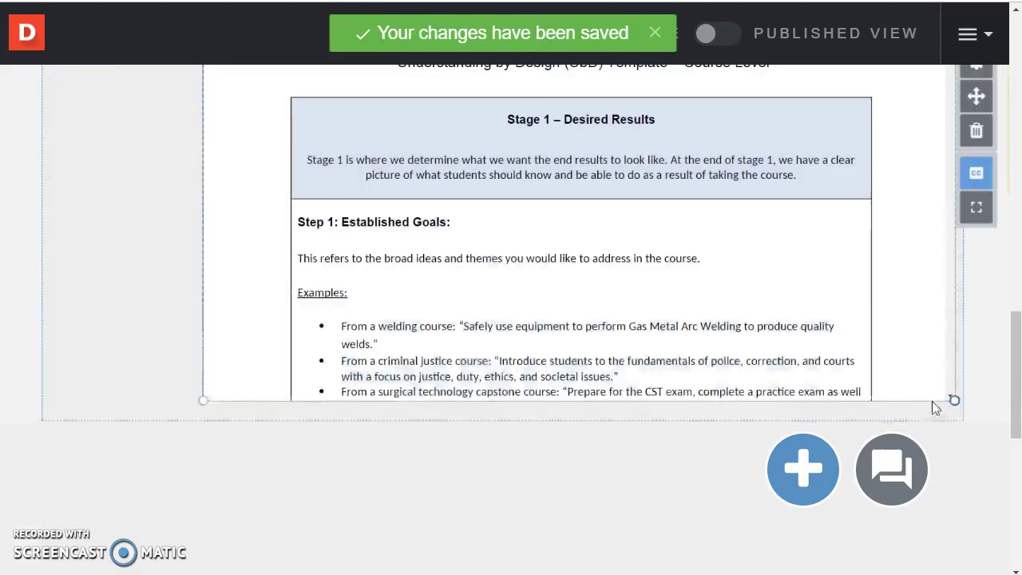
drag(204, 400, 50, 398)
Step: Drag the viewer's bottom edge down to make it much taller
scroll(293, 467, up, 3)
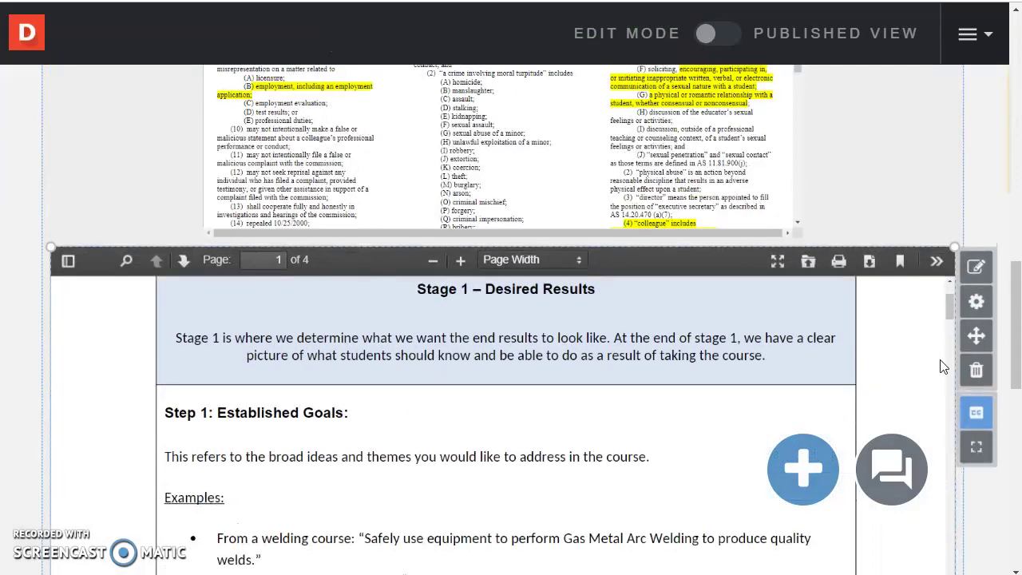
drag(1018, 289, 1017, 382)
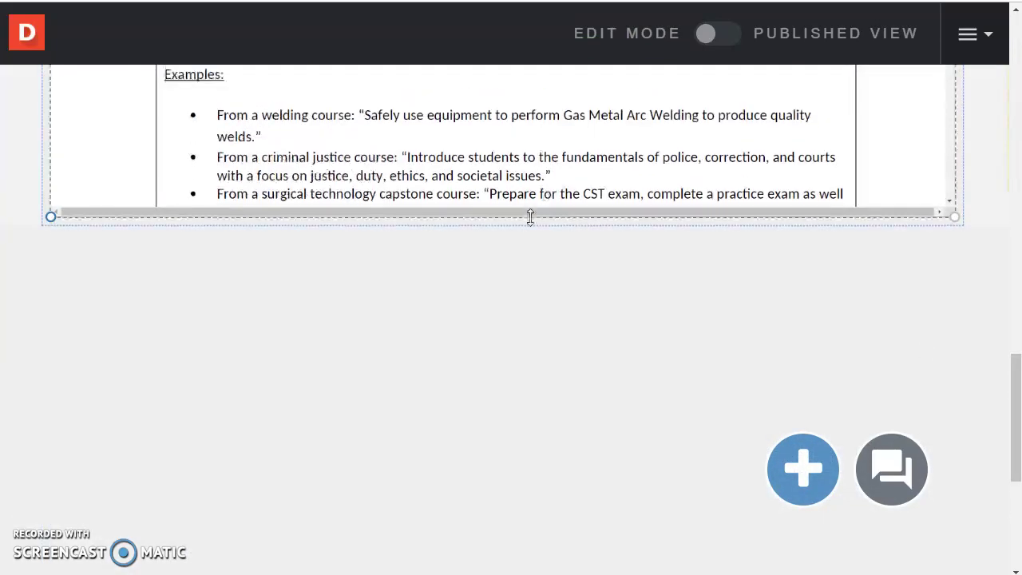
drag(528, 217, 529, 559)
scroll(546, 511, up, 5)
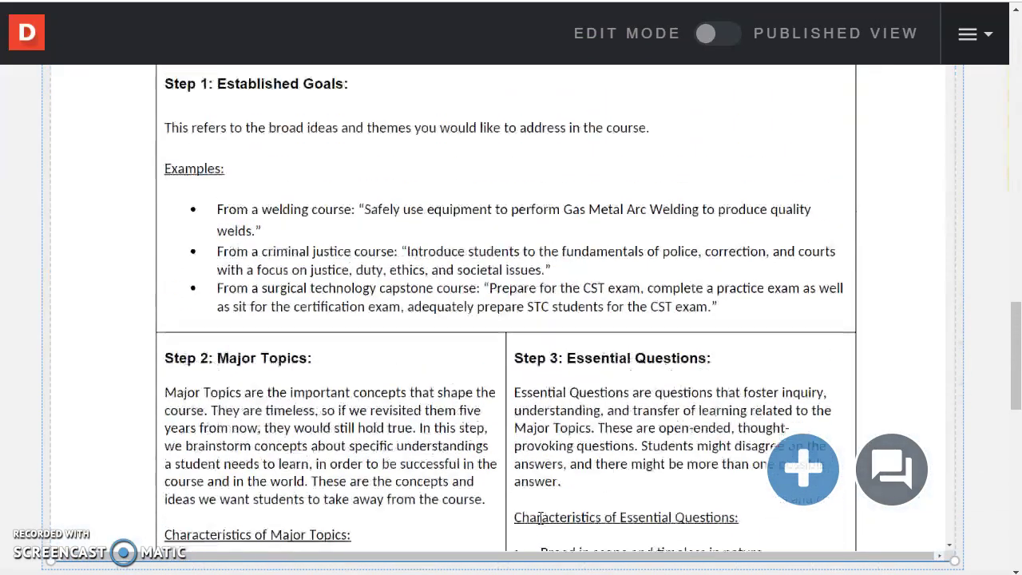
scroll(545, 511, up, 6)
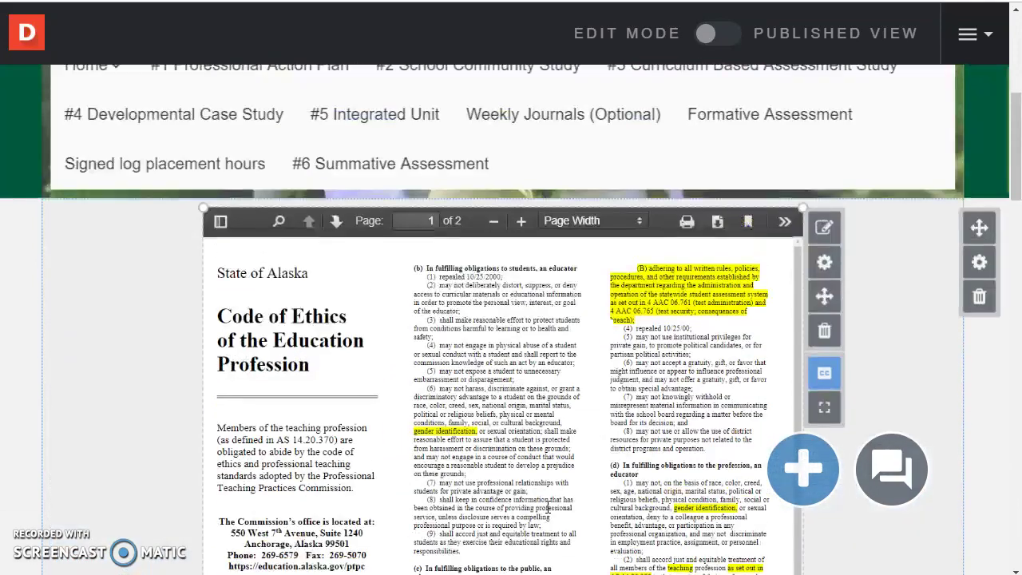
scroll(550, 502, down, 3)
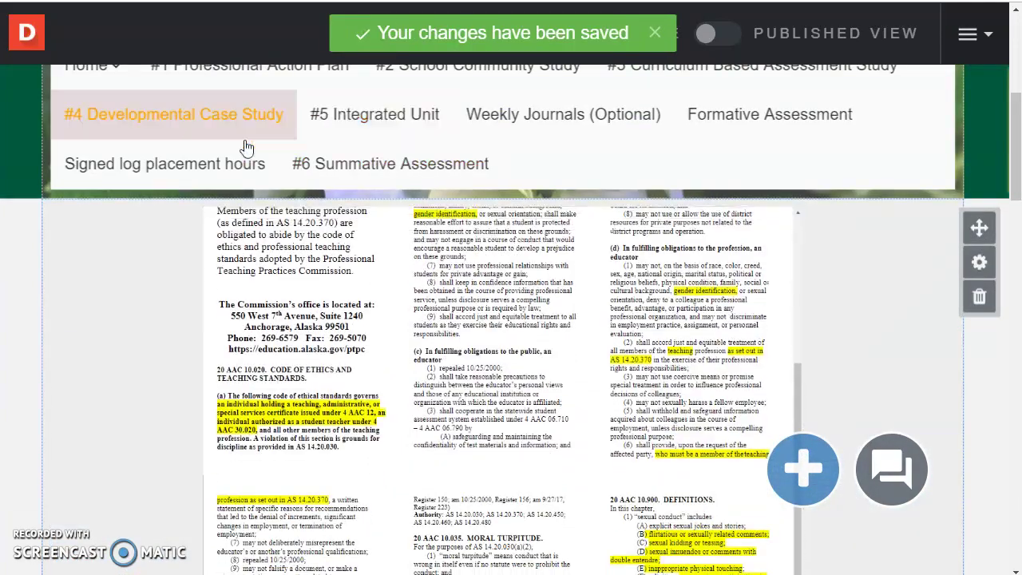
scroll(141, 283, up, 3)
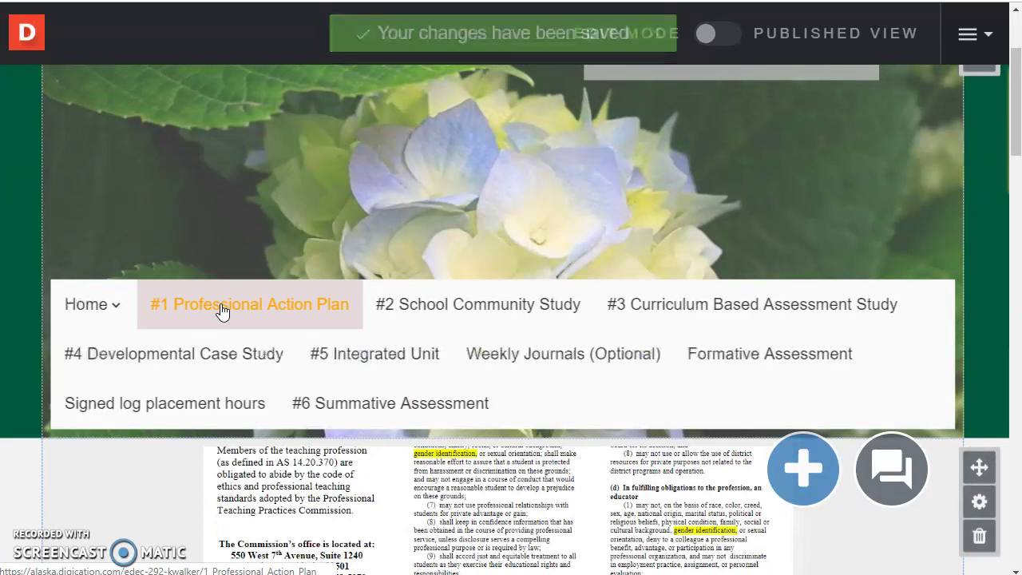
Step: On the #2 School Community Study page, add content to the empty slide and filter the Library to Embed to reach YouTube URL
click(438, 307)
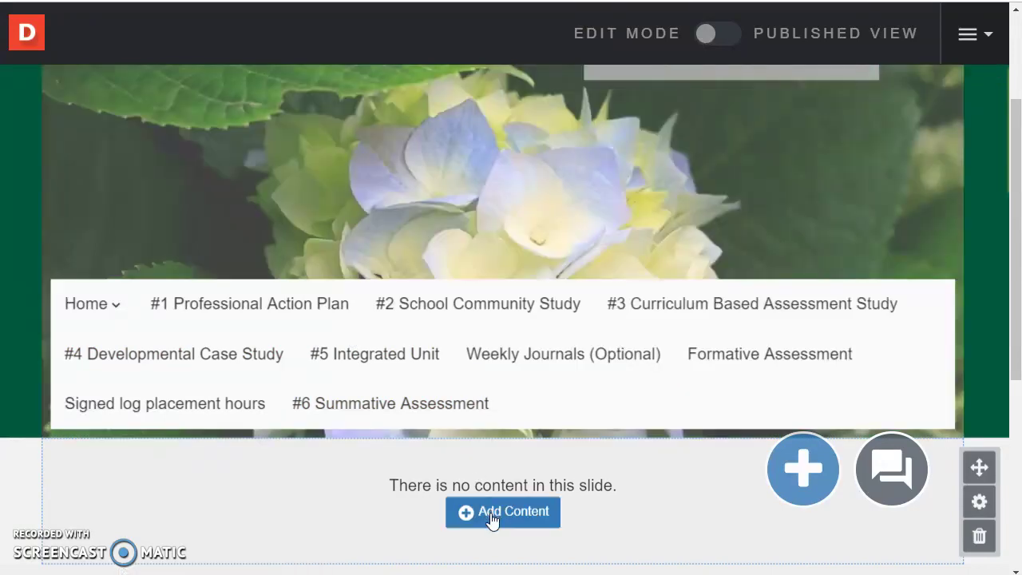
click(490, 513)
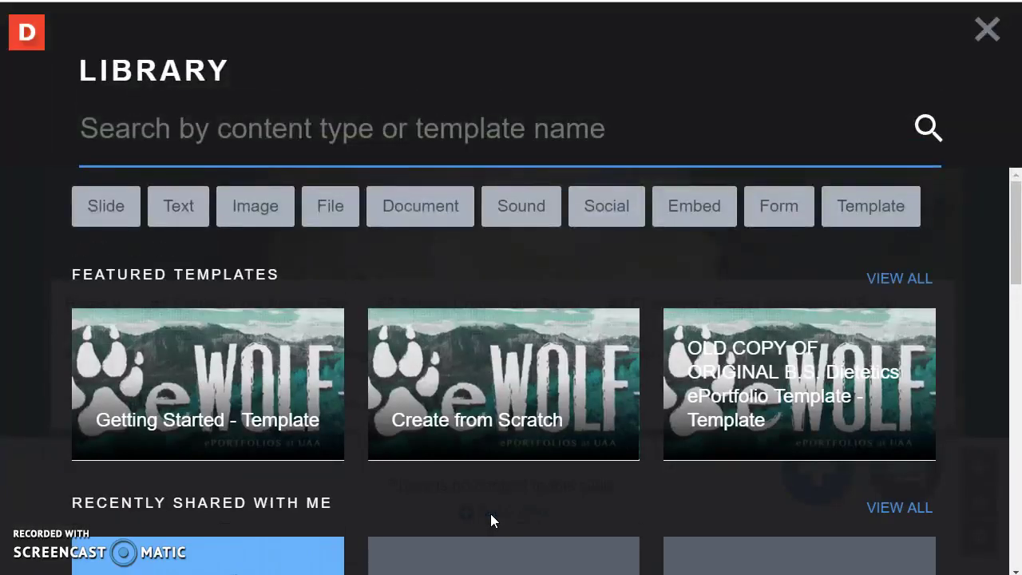
click(699, 212)
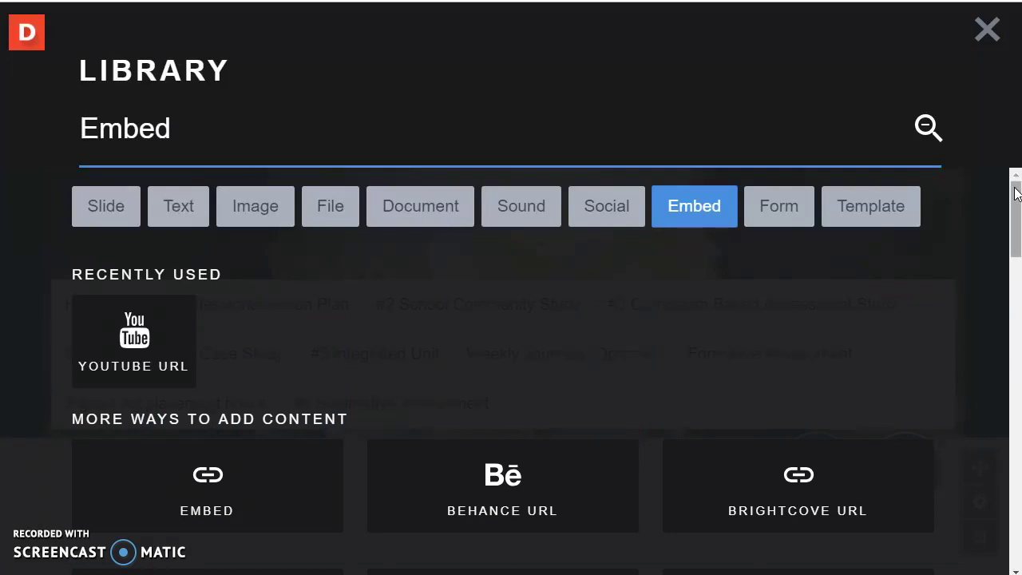
drag(1016, 211, 981, 523)
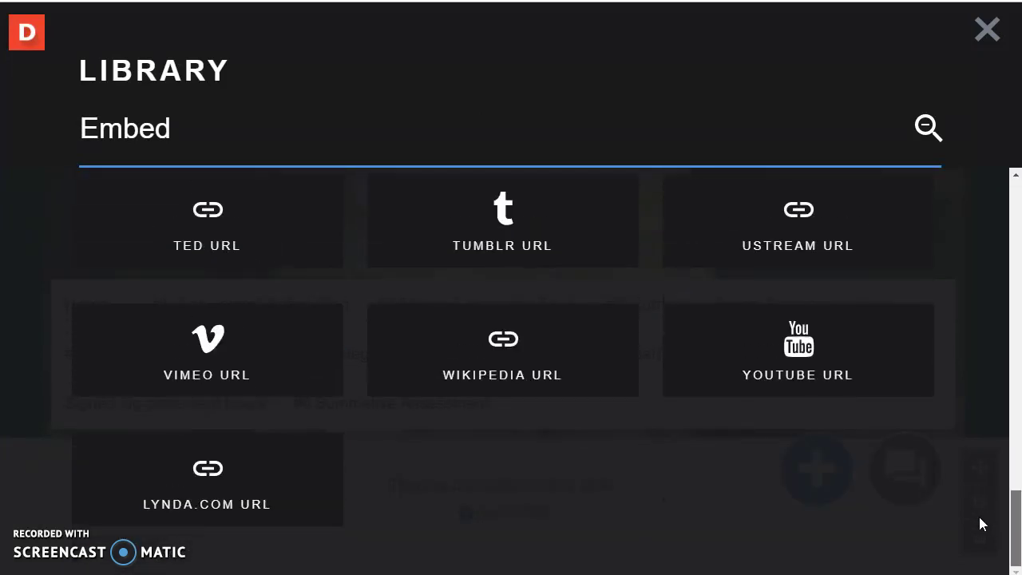
Step: Choose YouTube URL and paste the Waldorf School Education video's web address as the link
click(795, 350)
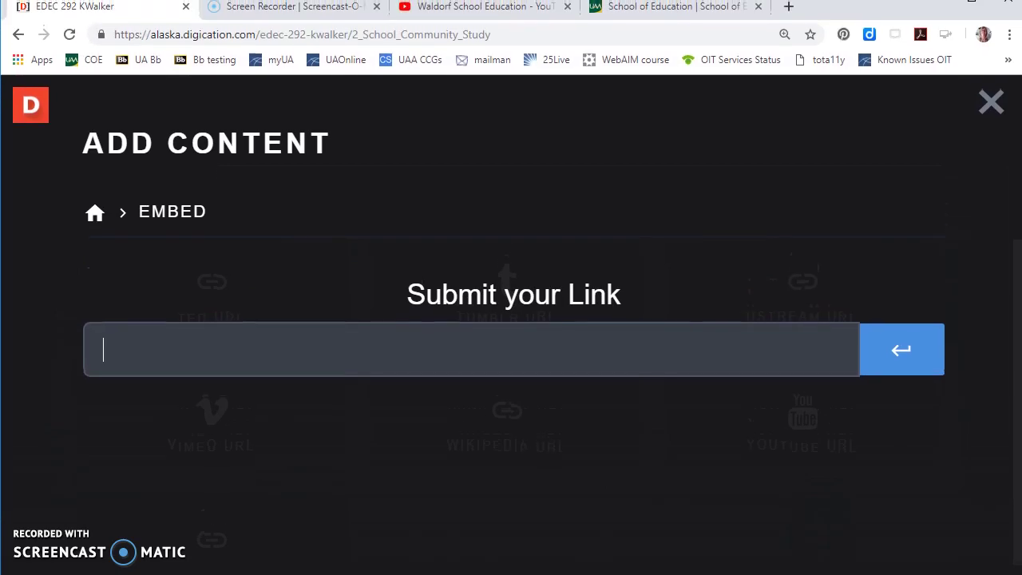
click(516, 14)
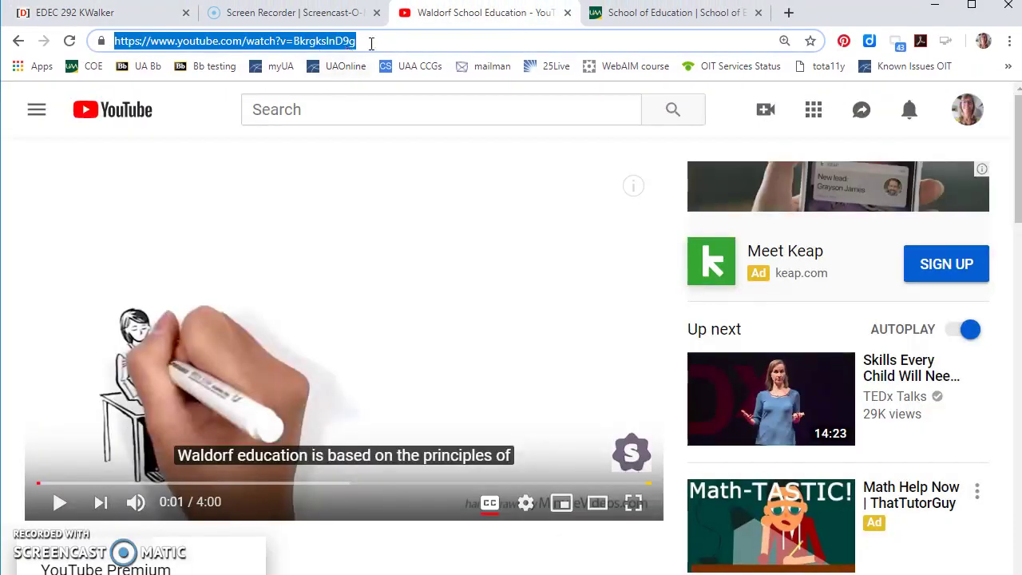
drag(371, 43, 86, 49)
click(88, 13)
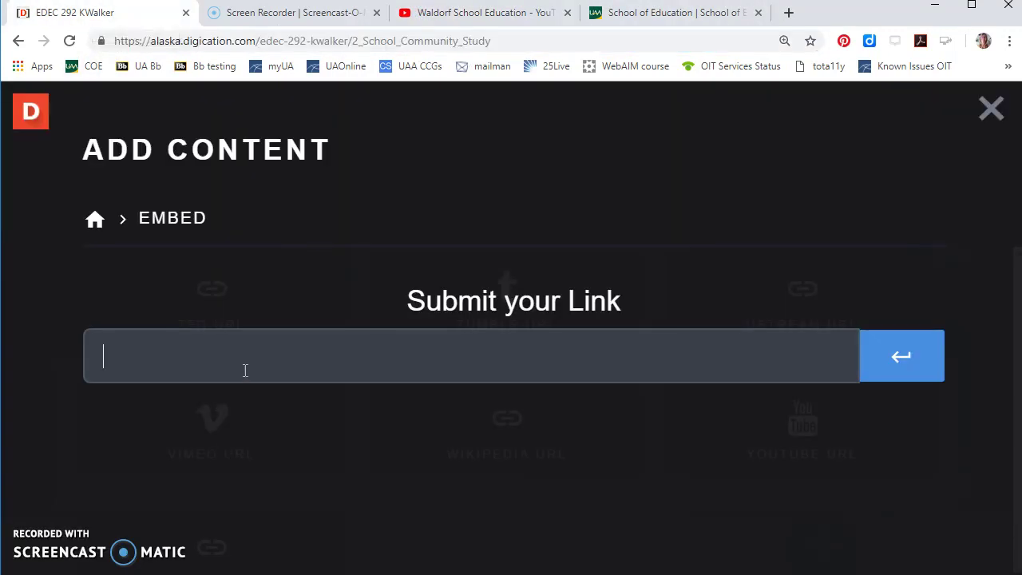
text(https://www.youtube.com/watch?v=BkrgkslnD9g)
key(Return)
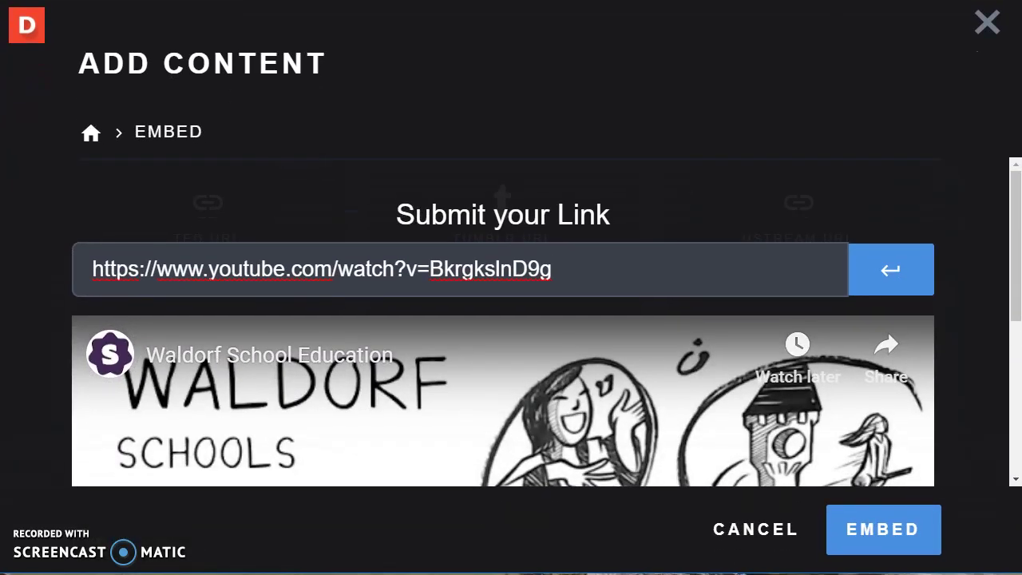
Step: Confirm the Waldorf video embed and drag its bottom edge down to make the box taller
click(872, 546)
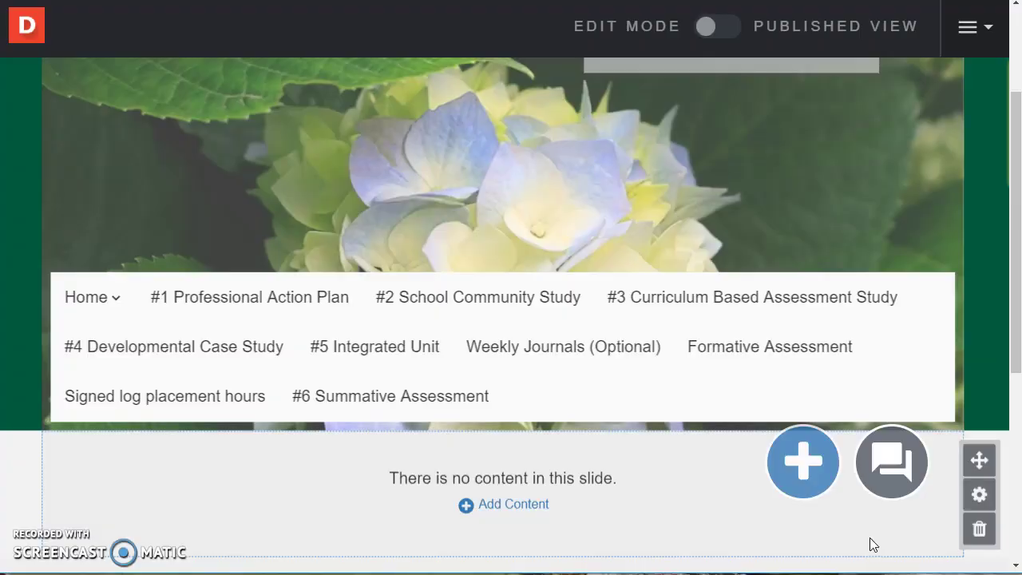
scroll(1018, 310, down, 4)
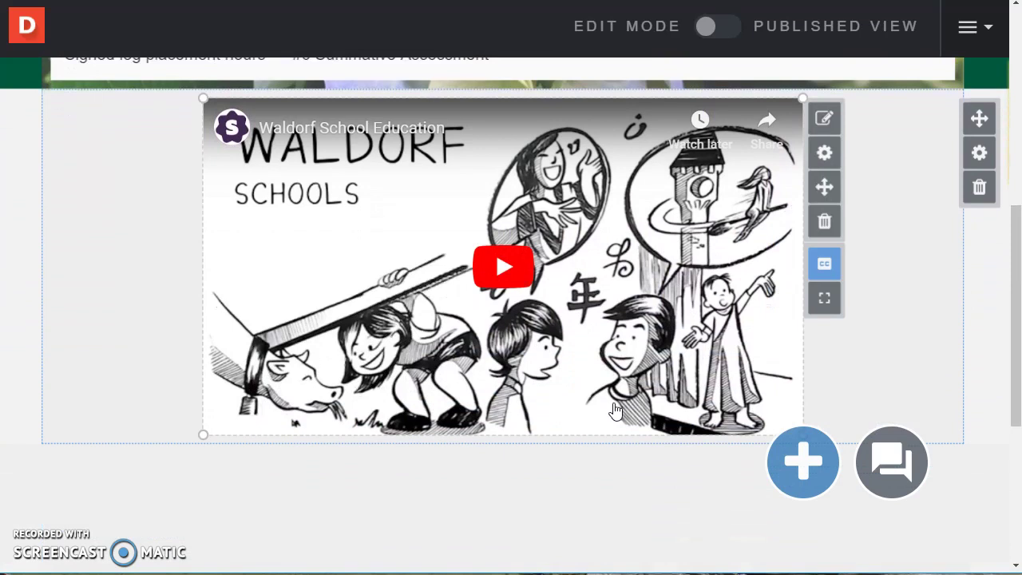
mouse_move(540, 440)
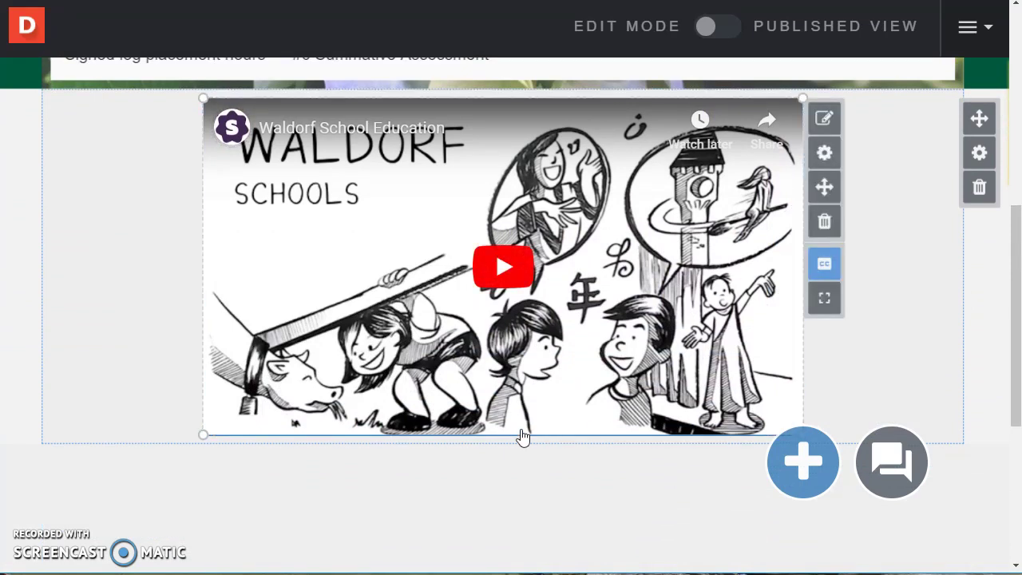
drag(201, 434, 200, 546)
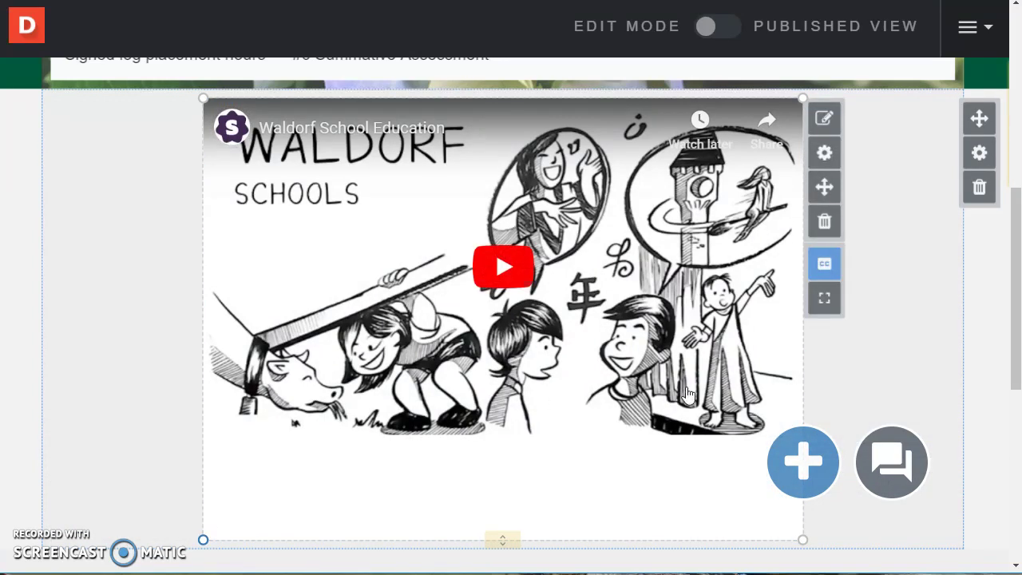
scroll(890, 378, up, 3)
scroll(889, 378, up, 3)
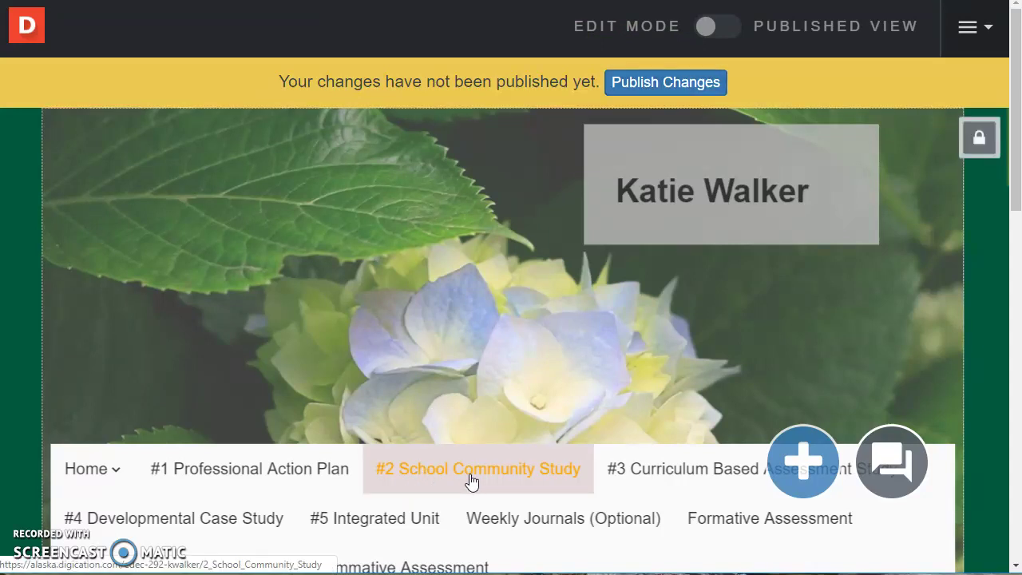
Step: Publish all pages from the portfolio actions menu, keeping the ePortfolio private to the owner
click(990, 30)
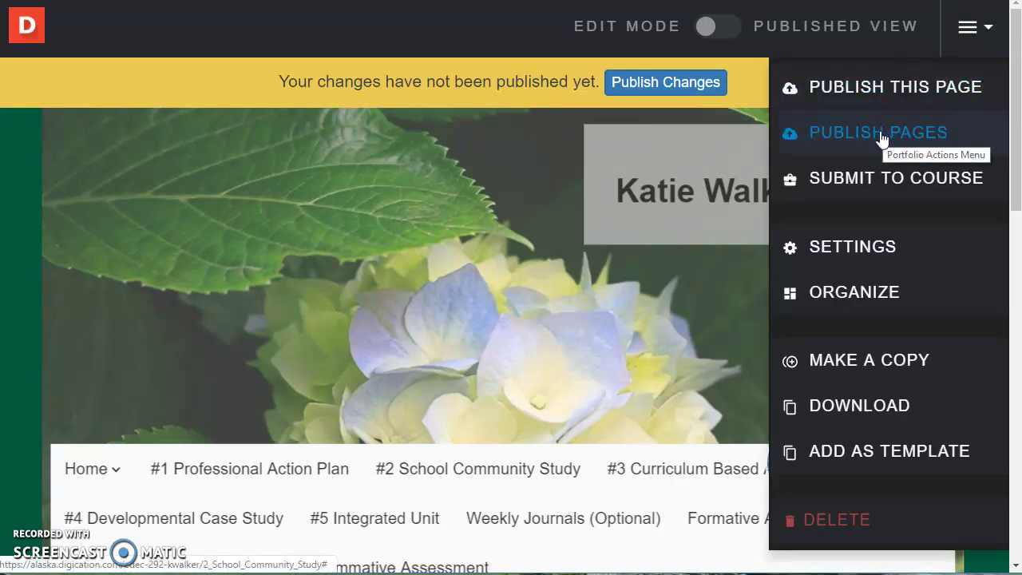
click(923, 138)
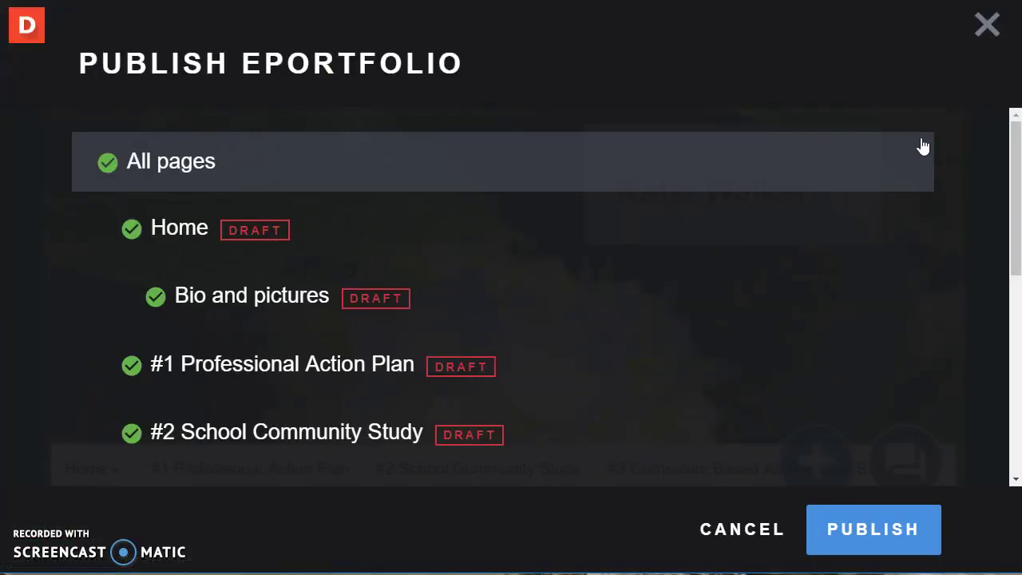
click(838, 546)
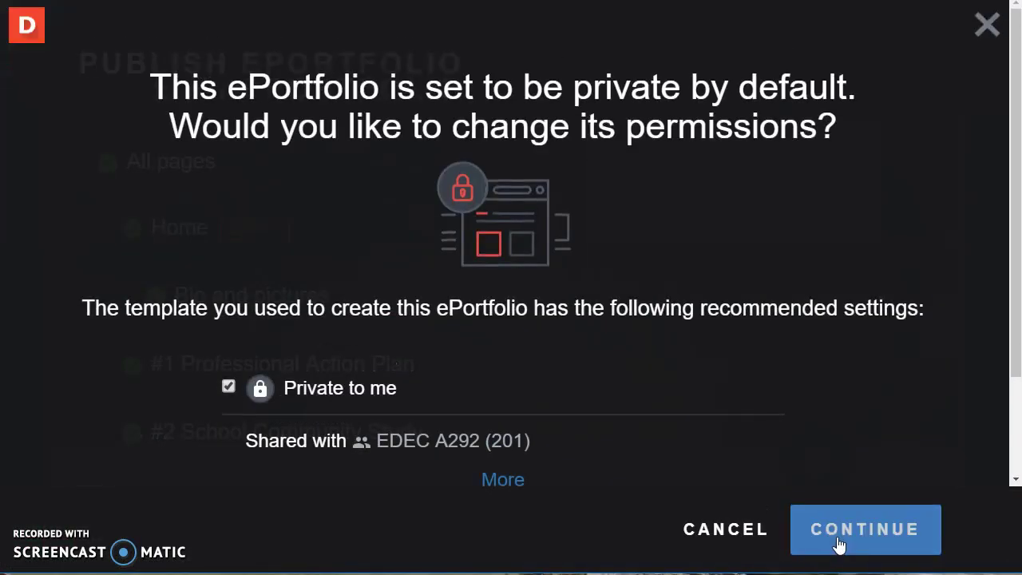
click(847, 543)
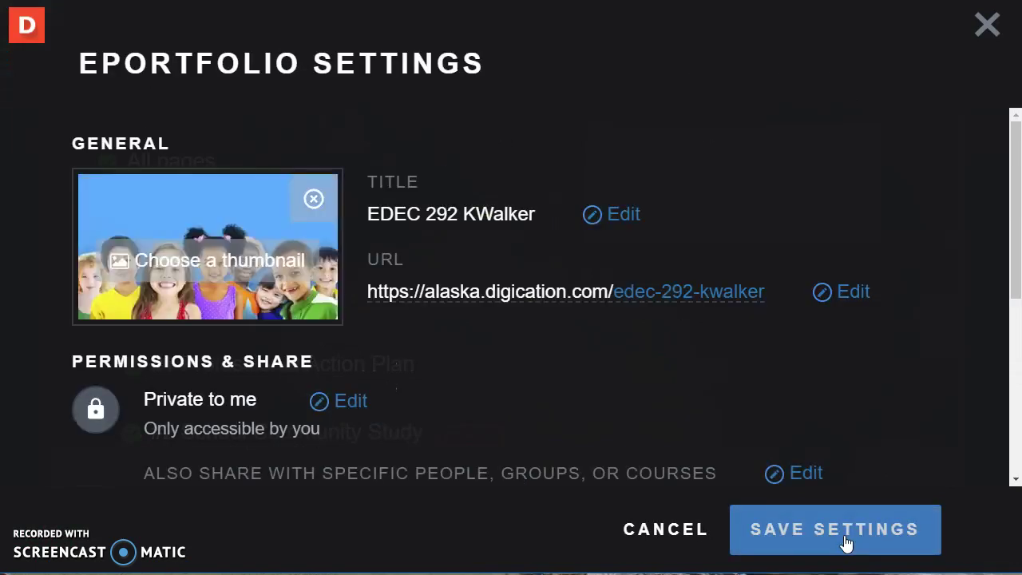
click(846, 543)
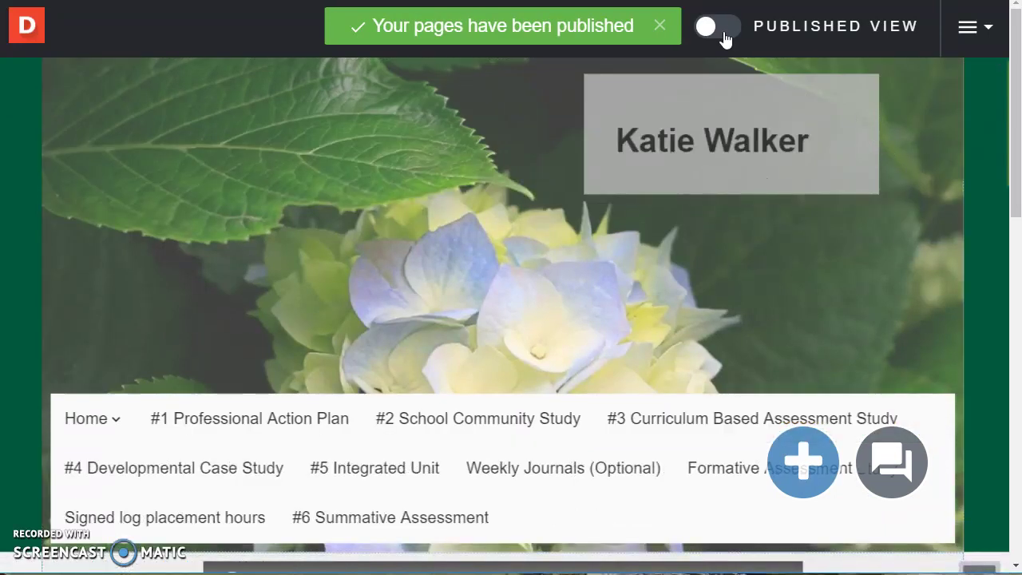
Step: Switch to Published View and review the Home > Bio and pictures page
click(722, 28)
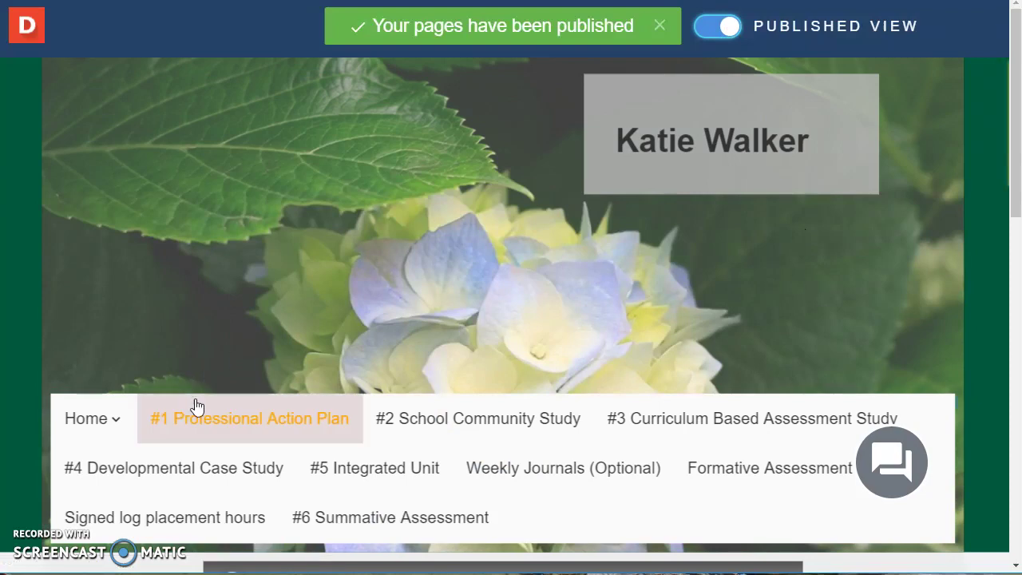
scroll(208, 415, down, 2)
click(116, 281)
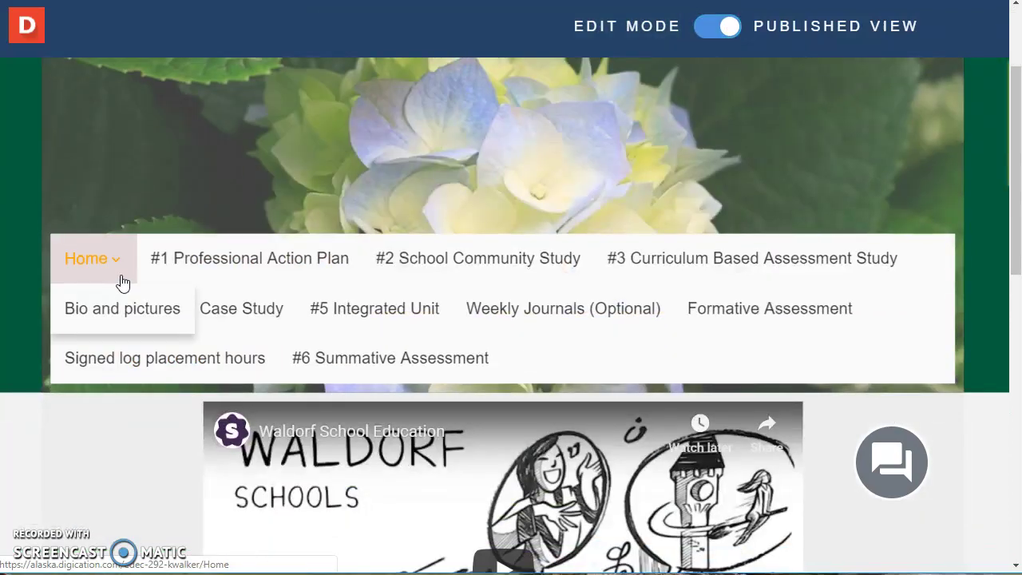
click(114, 321)
scroll(376, 287, down, 12)
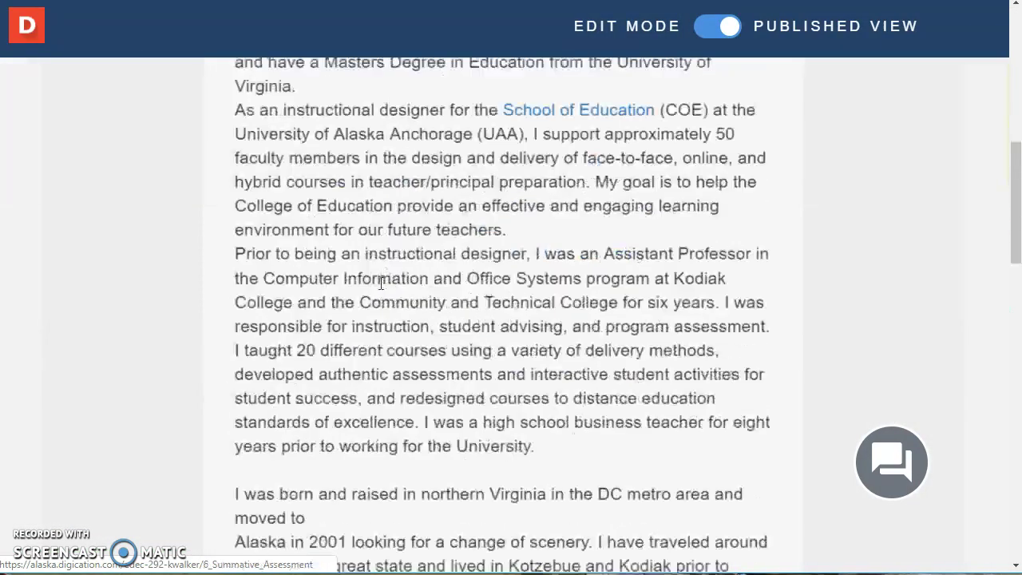
scroll(381, 290, up, 6)
scroll(381, 291, up, 6)
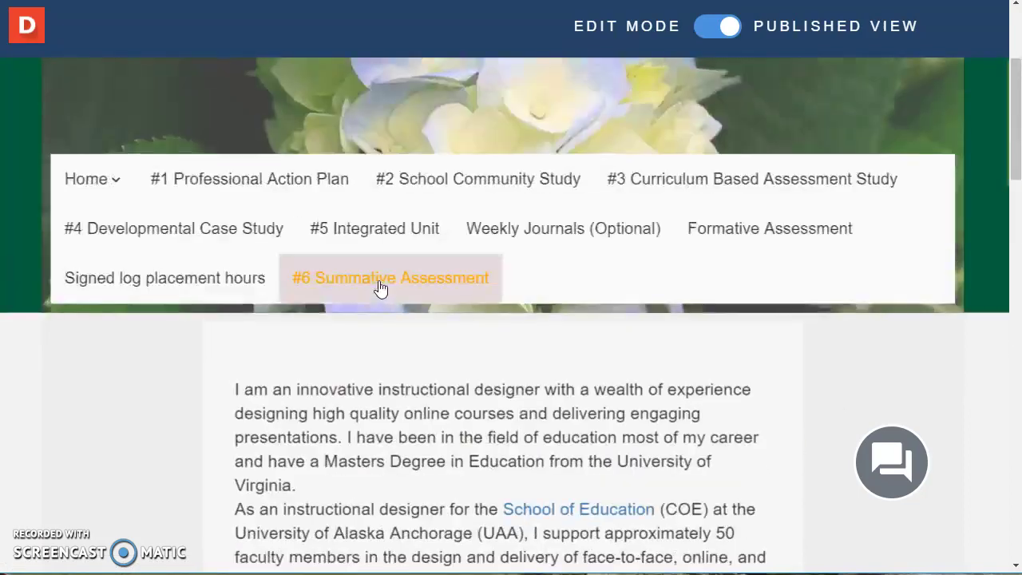
Step: Review the published #1 Professional Action Plan page
click(303, 187)
scroll(459, 330, down, 5)
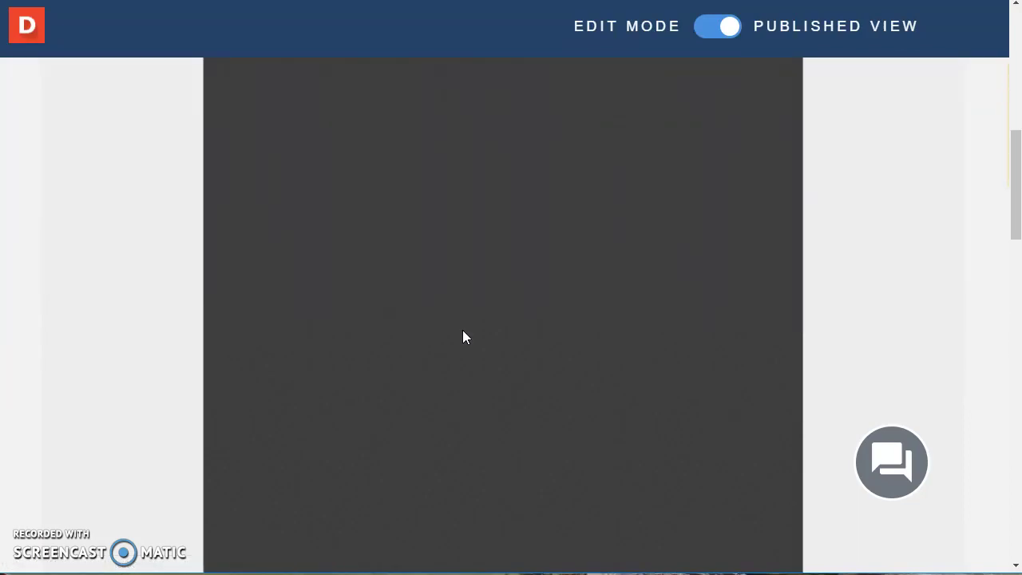
scroll(308, 69, up, 2)
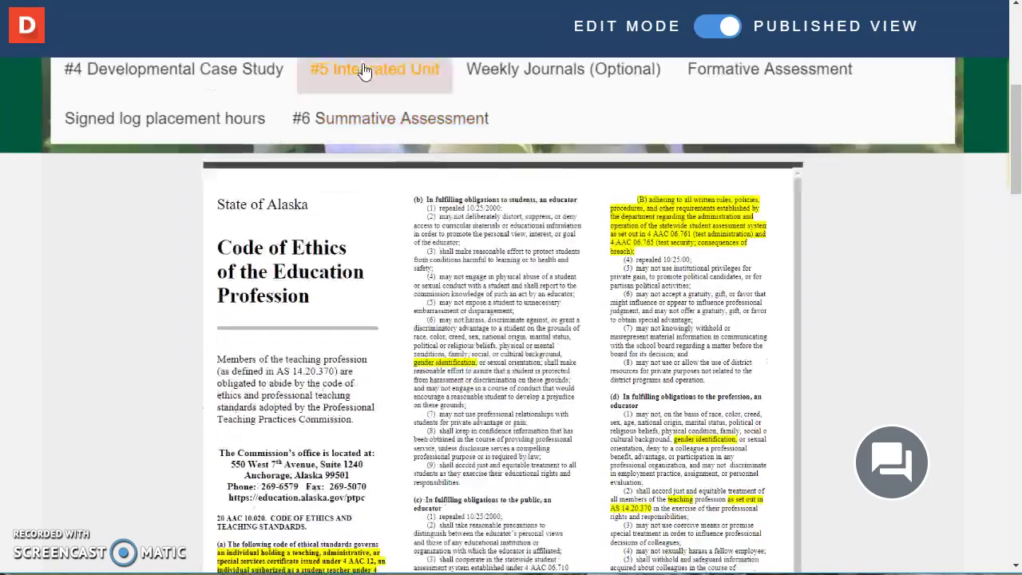
scroll(391, 110, up, 4)
scroll(391, 110, up, 1)
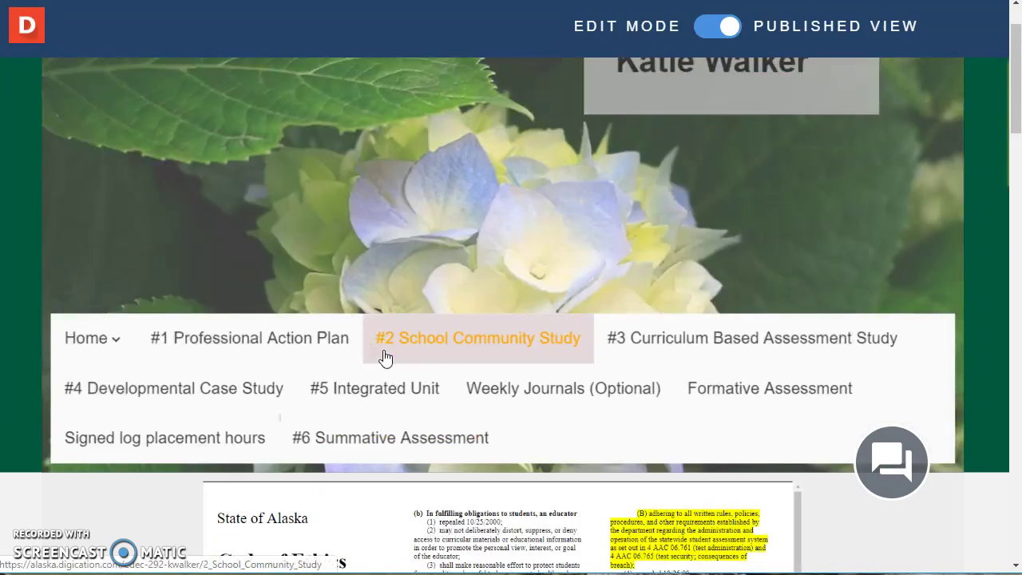
Step: Review the published #2 School Community Study page with the Waldorf video
click(430, 343)
scroll(433, 318, down, 5)
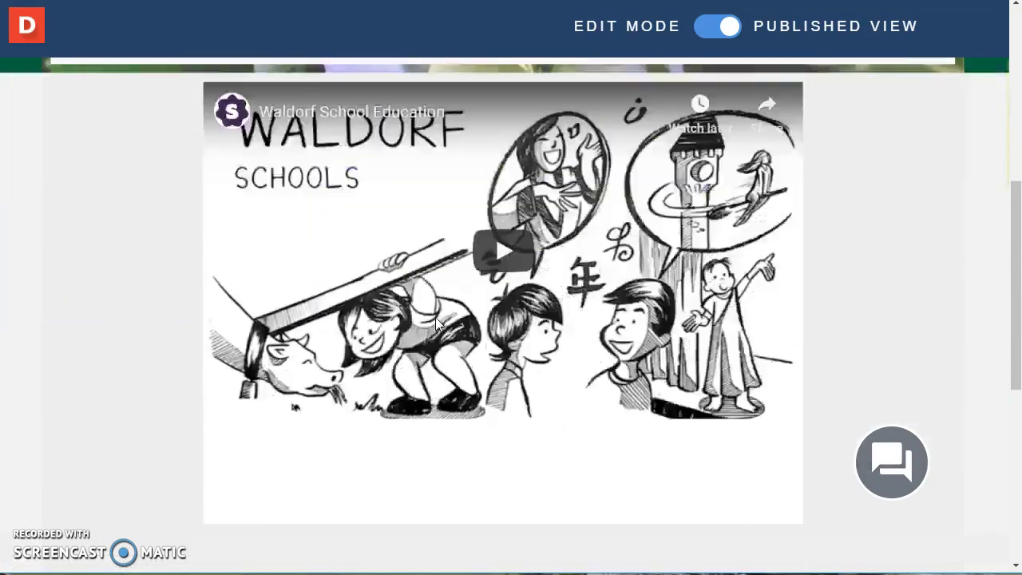
scroll(660, 125, up, 3)
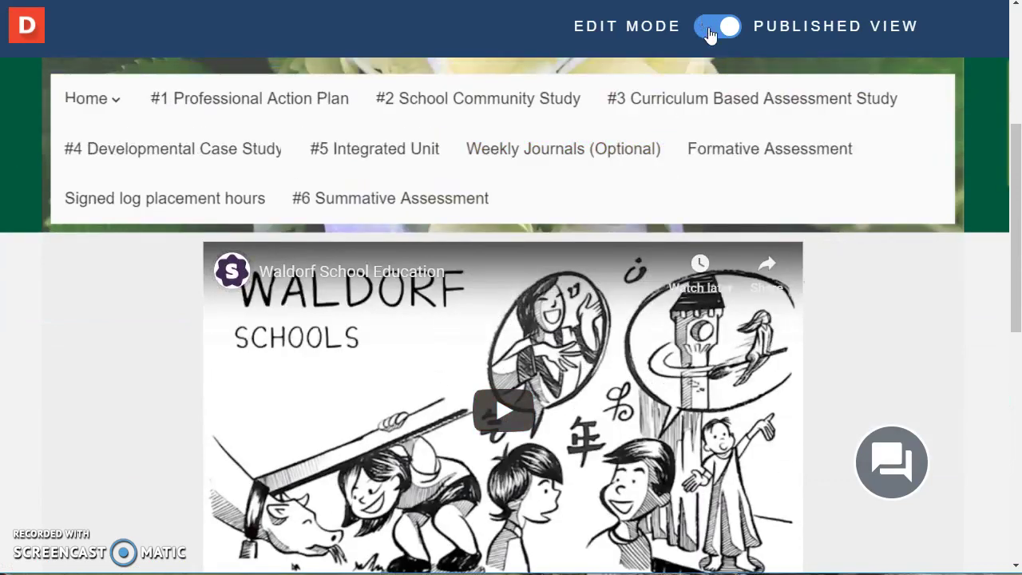
Step: Switch the view toggle from Published View back to Edit Mode
click(710, 30)
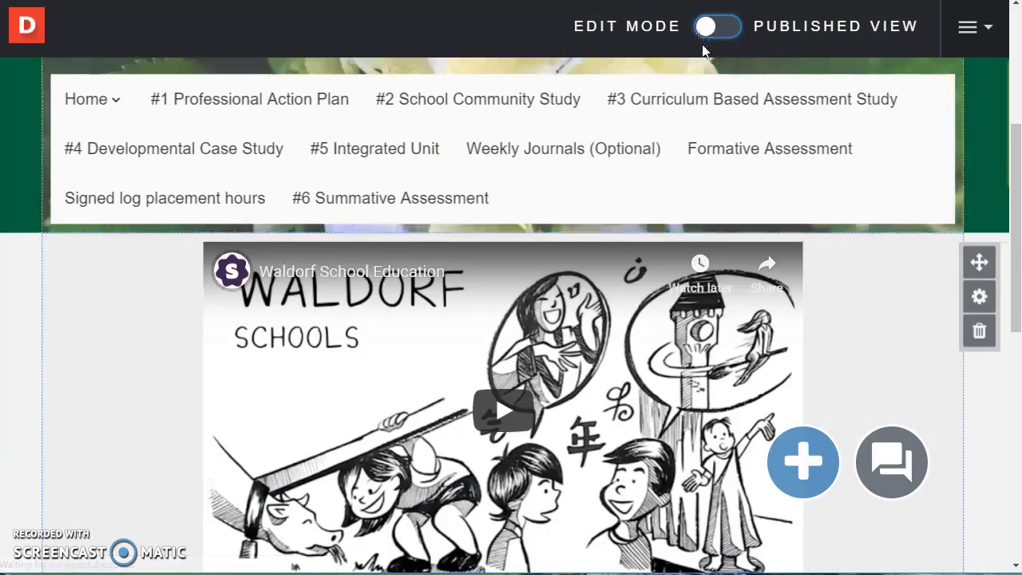